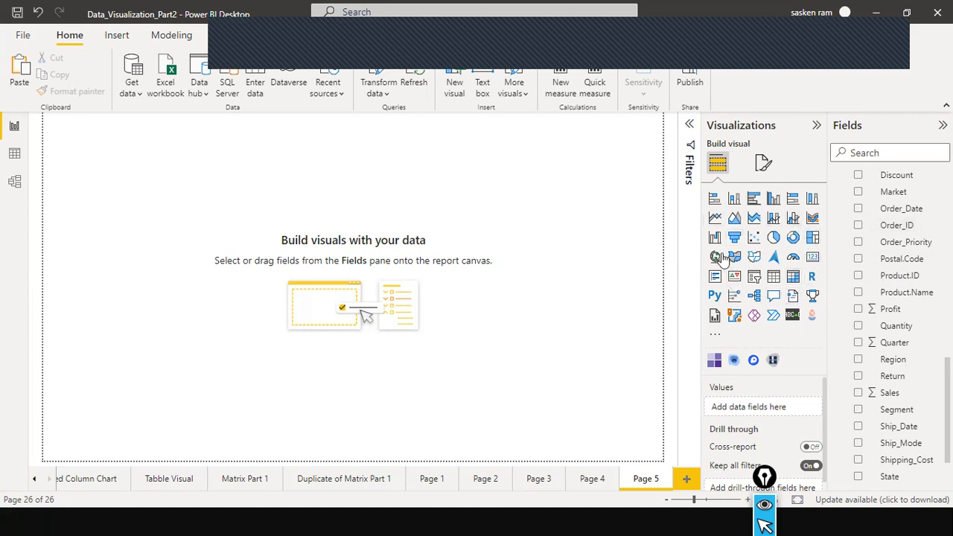
Browse for more visuals online and search the Power BI visuals gallery for "heatmap"
click(716, 338)
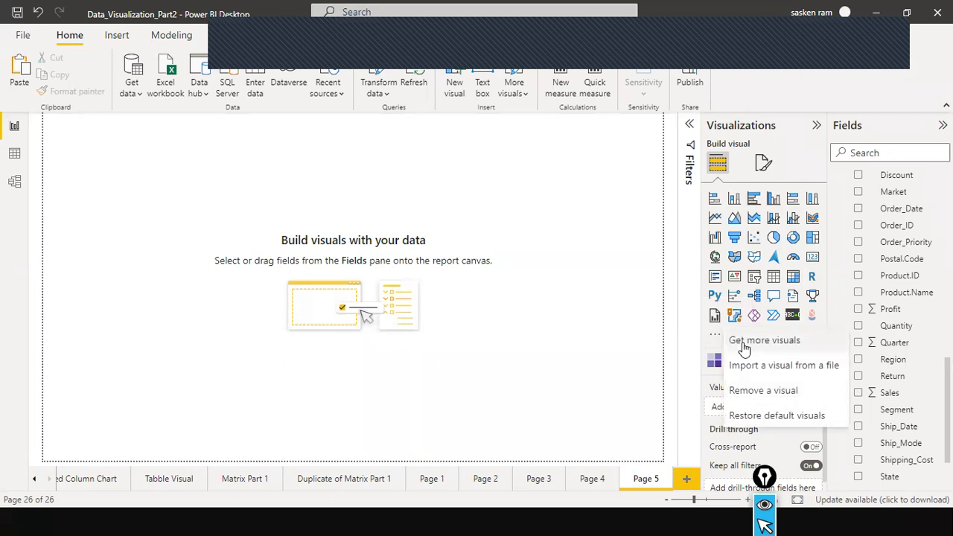
click(739, 331)
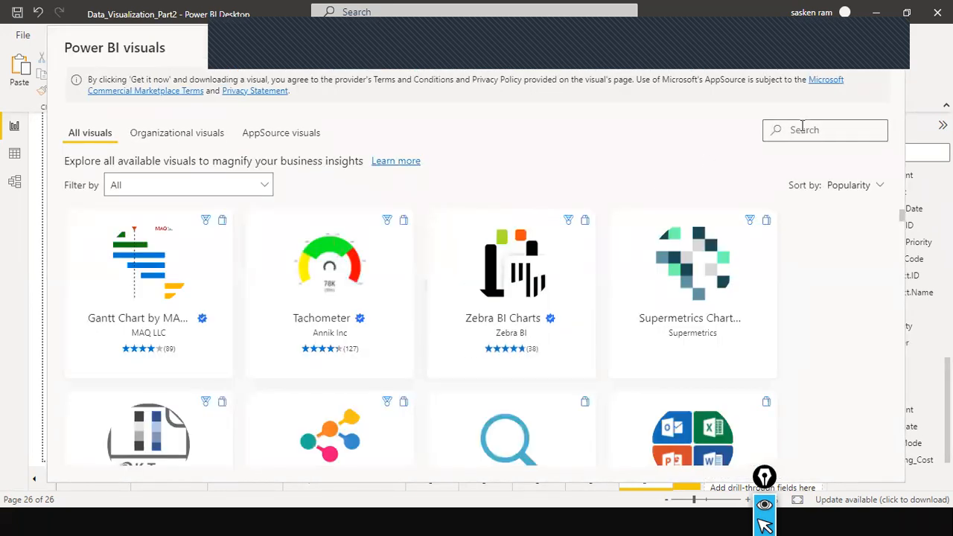
text(hea)
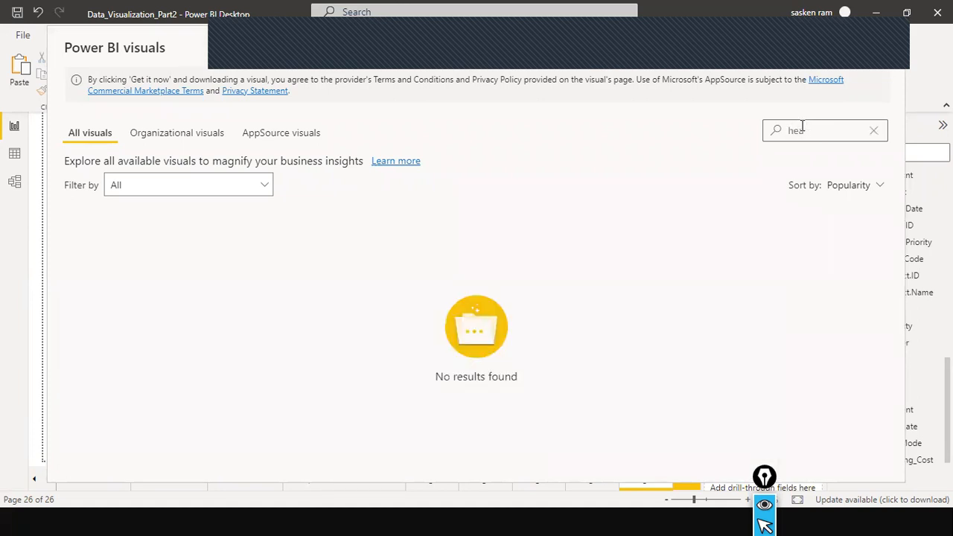
text(rtt map)
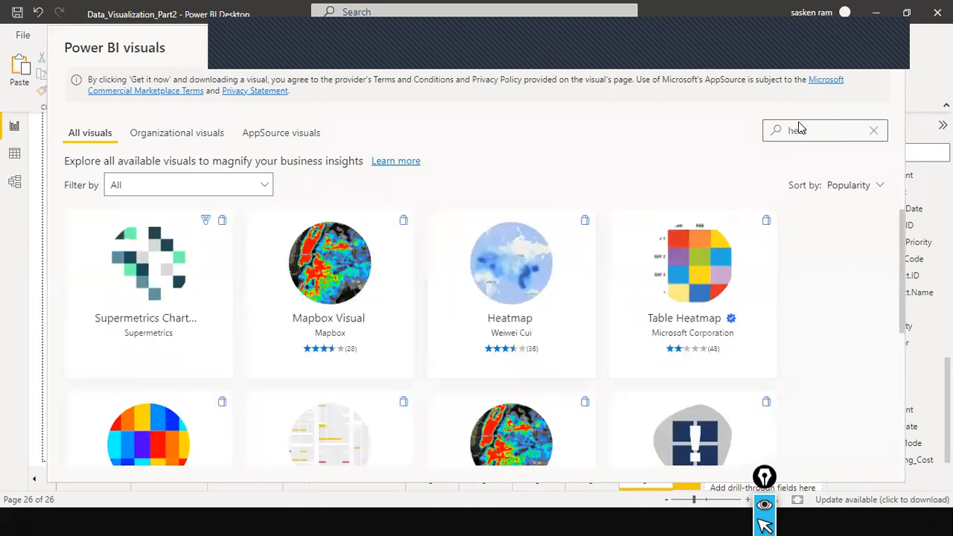
text(ma)
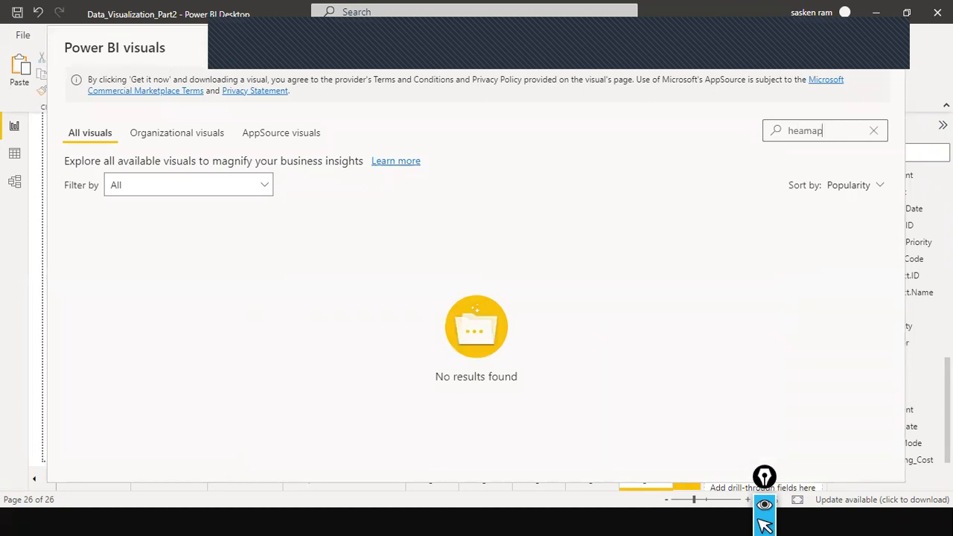
text(t)
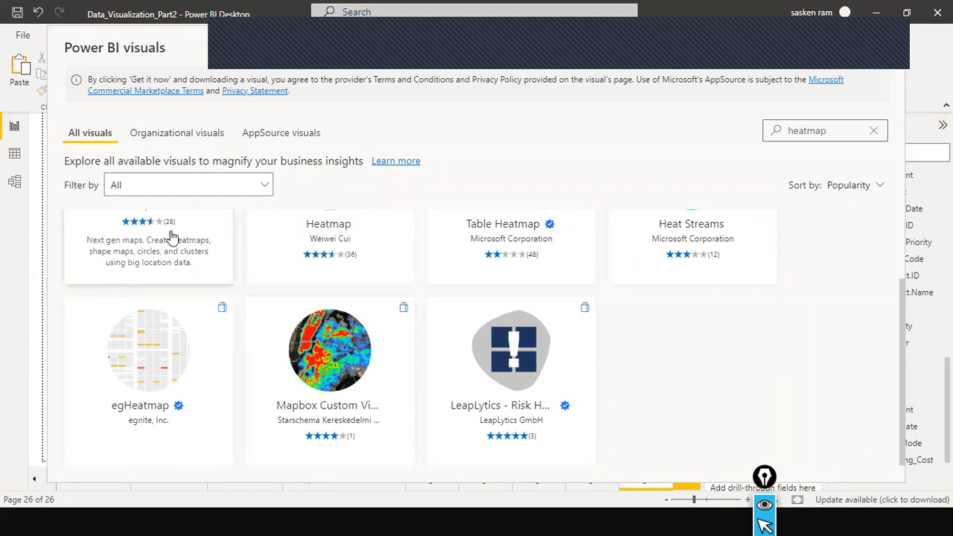
Add the map-based Heatmap visual to the report, updating the existing copy to version 1.1.9
click(302, 238)
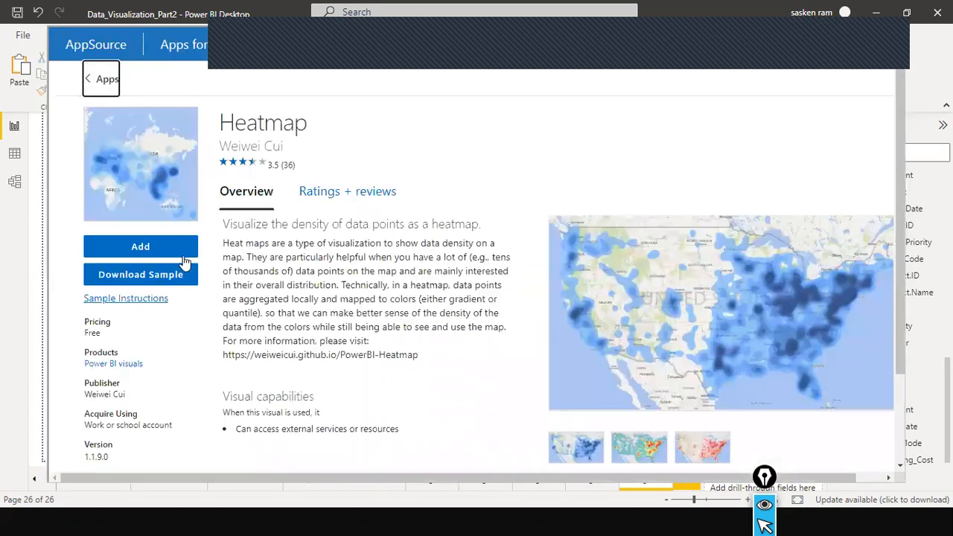
click(160, 251)
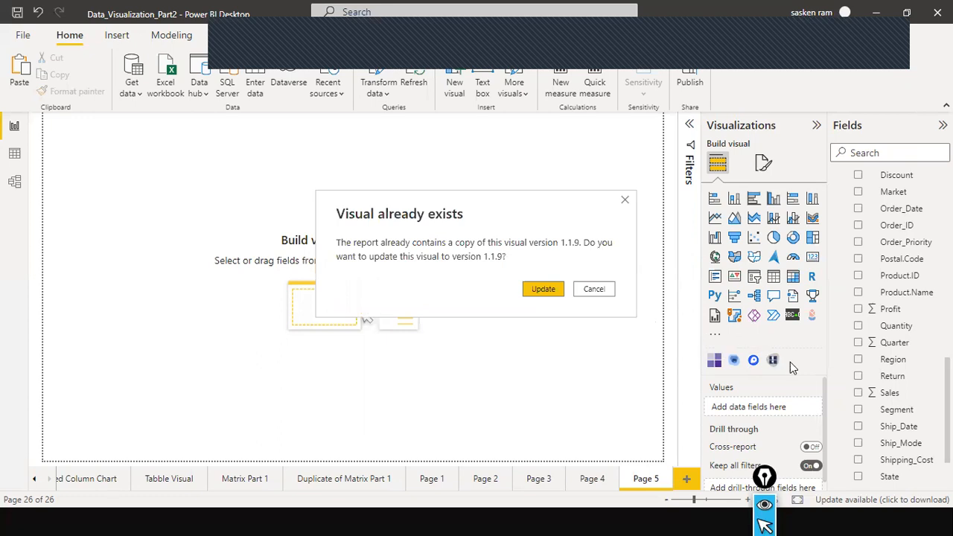
click(543, 290)
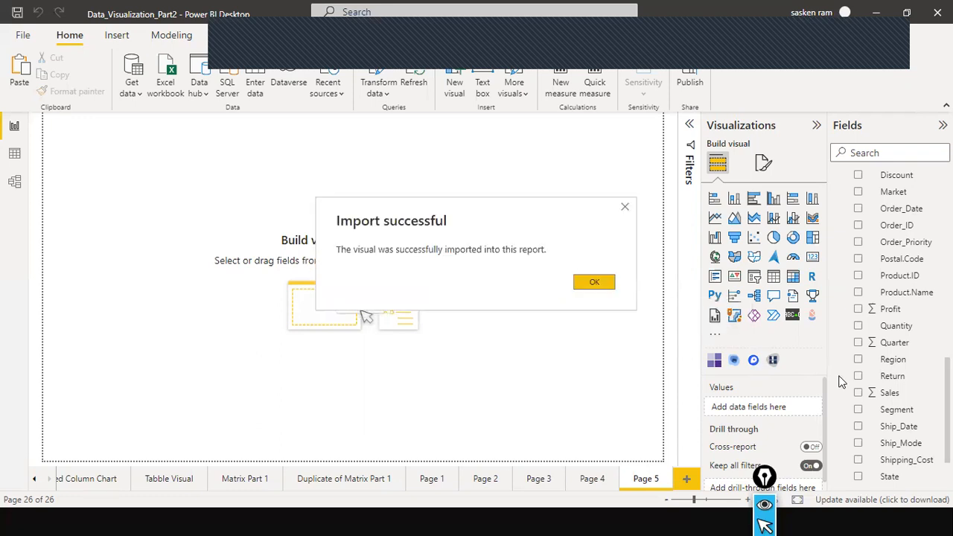
click(602, 285)
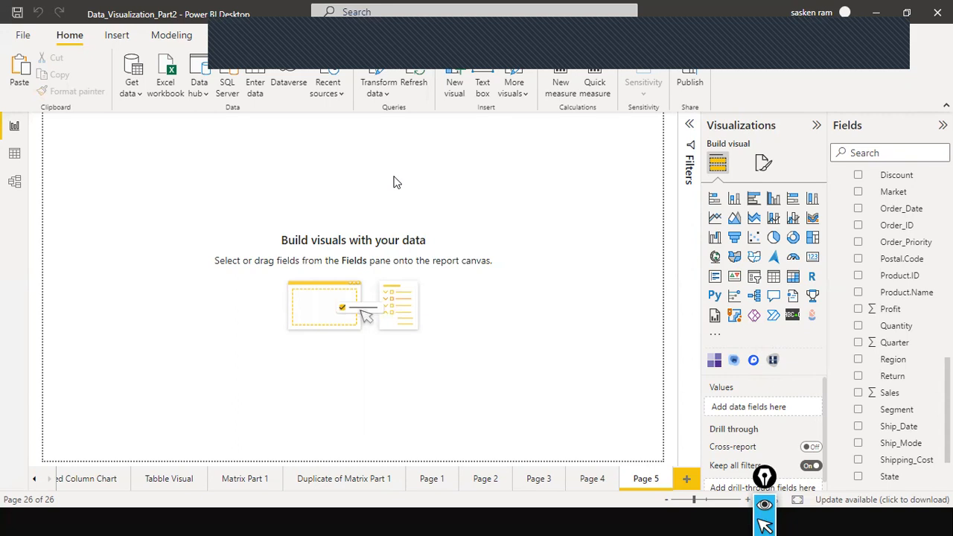
Insert a matrix visual on Page 5, widen it across most of the page and place it mid-canvas
click(794, 277)
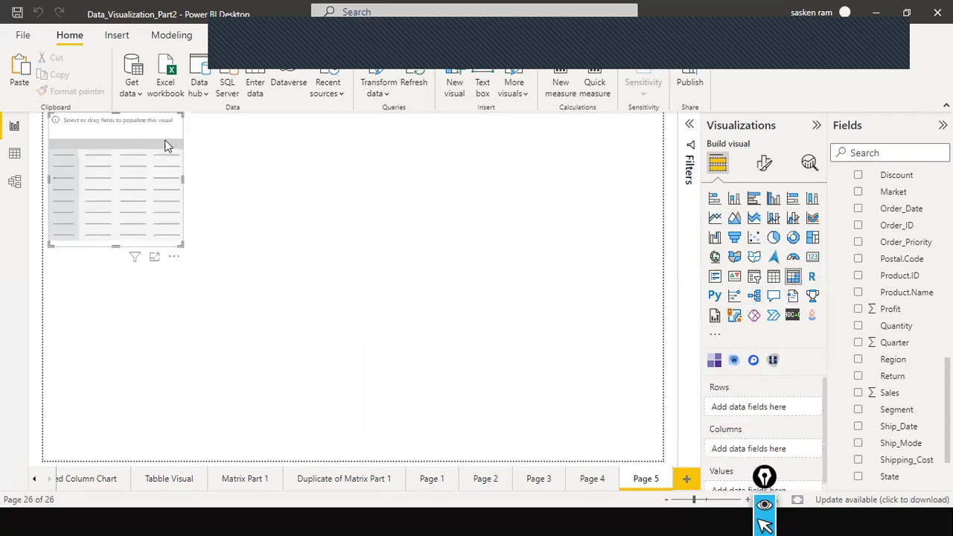
drag(163, 140, 607, 362)
drag(524, 311, 471, 299)
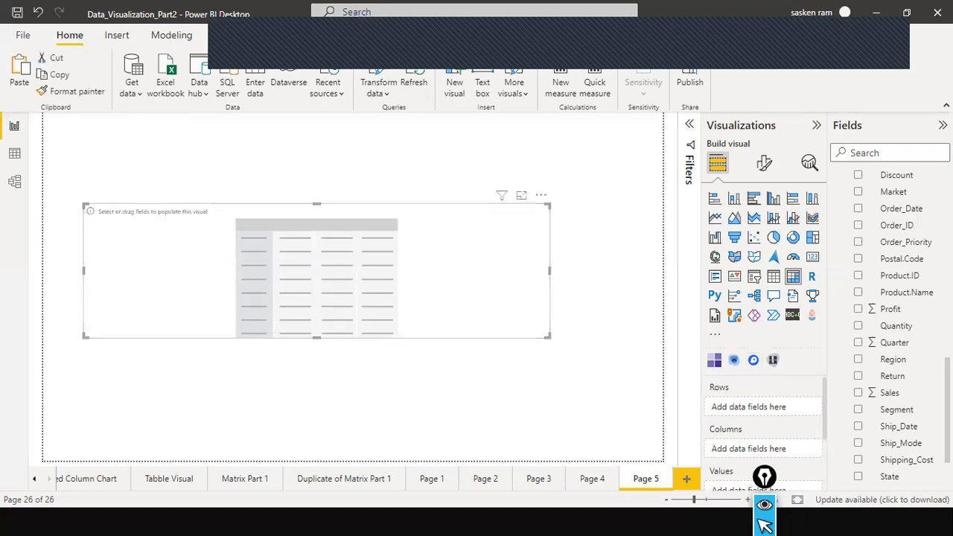
Add the Month Prefix field from the Dim_Date table to the matrix rows
scroll(932, 297, up, 4)
scroll(932, 297, up, 10)
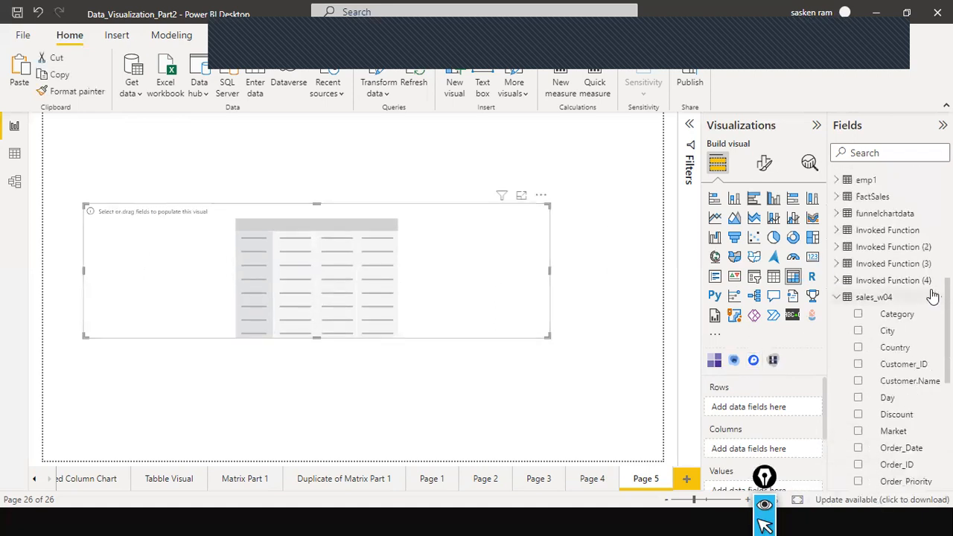
scroll(894, 277, down, 3)
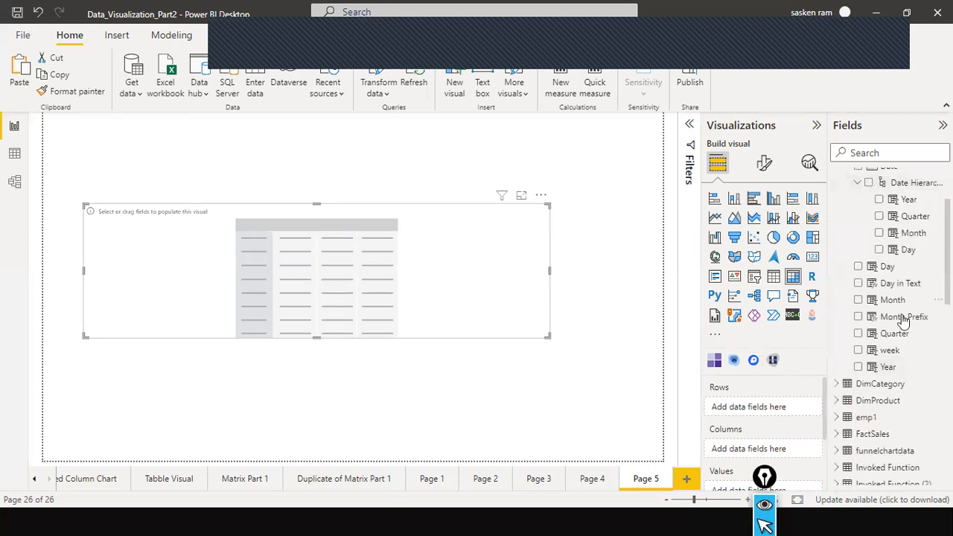
drag(864, 317, 377, 276)
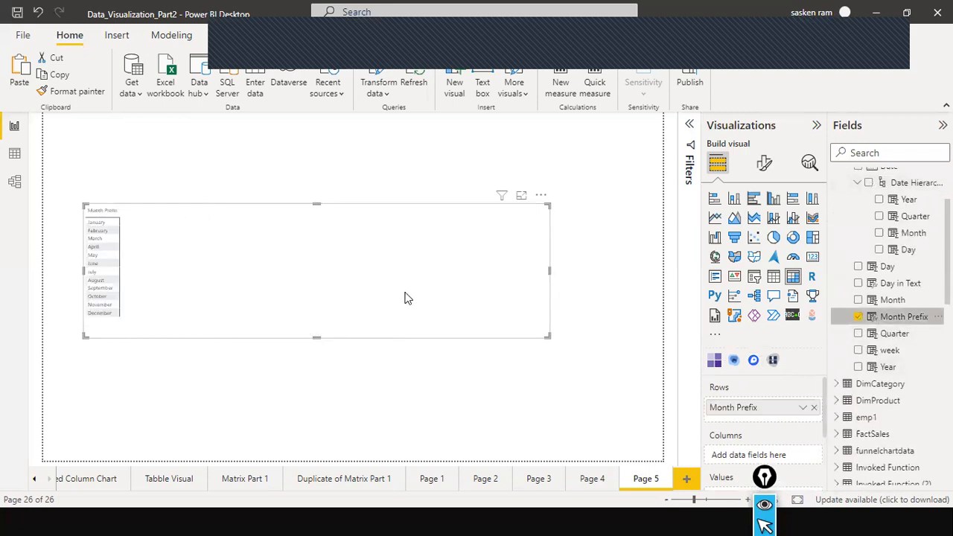
Add the Sales field from the sales_w04 table to the matrix values
scroll(843, 358, down, 10)
scroll(843, 358, down, 1)
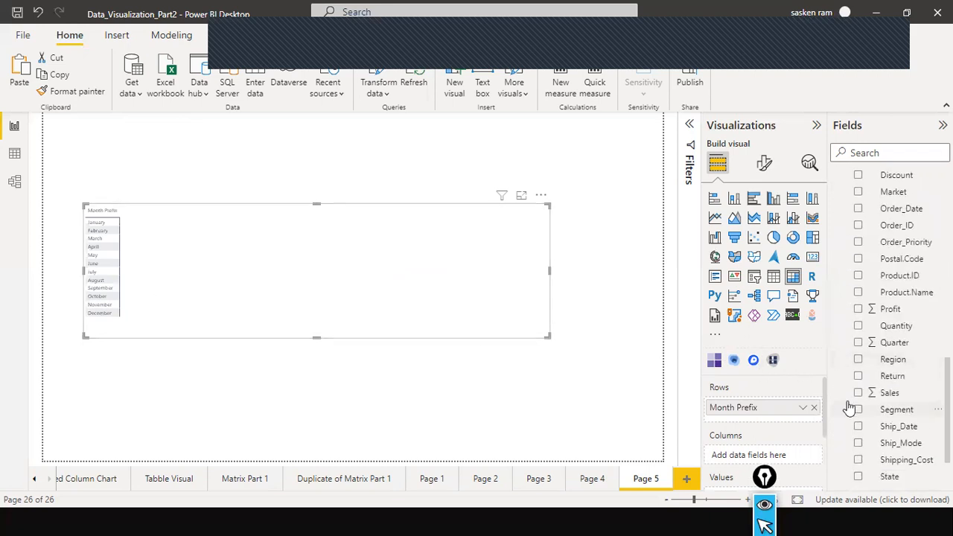
drag(890, 400, 336, 248)
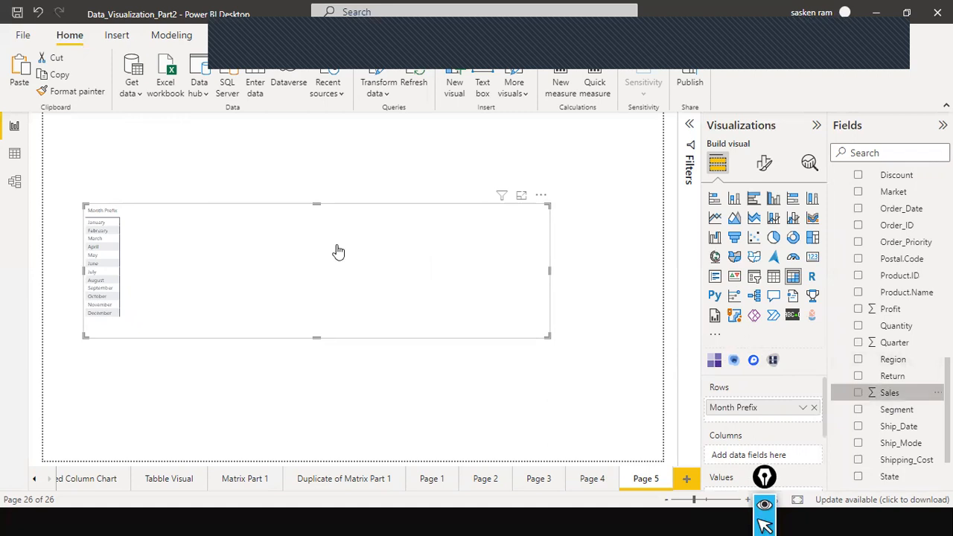
drag(412, 323, 411, 323)
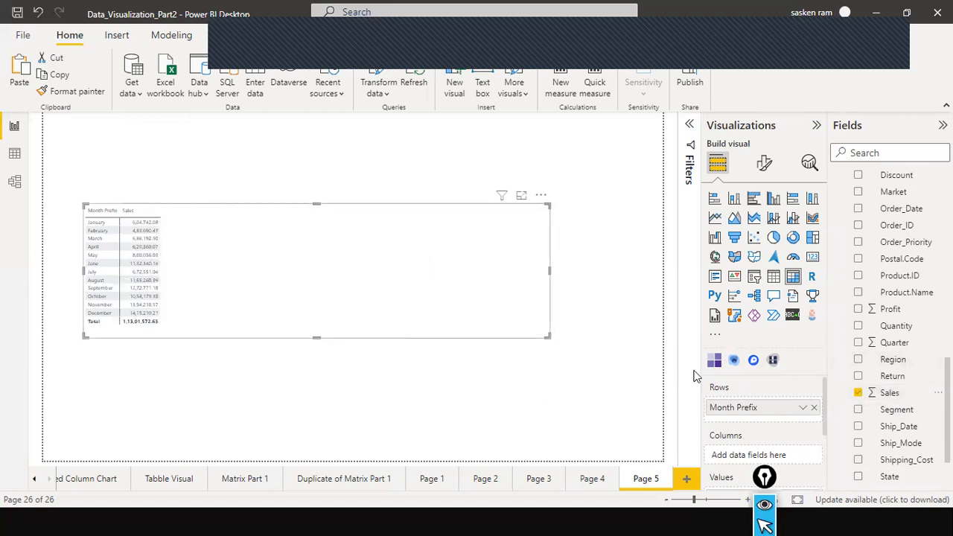
Add Year from the Dim_Date date hierarchy to the matrix columns
scroll(741, 397, down, 1)
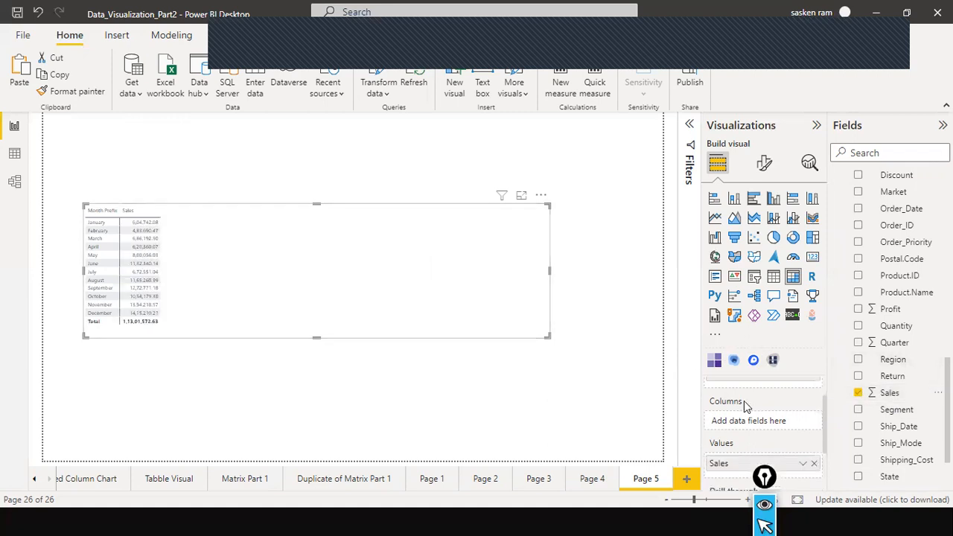
scroll(778, 402, up, 1)
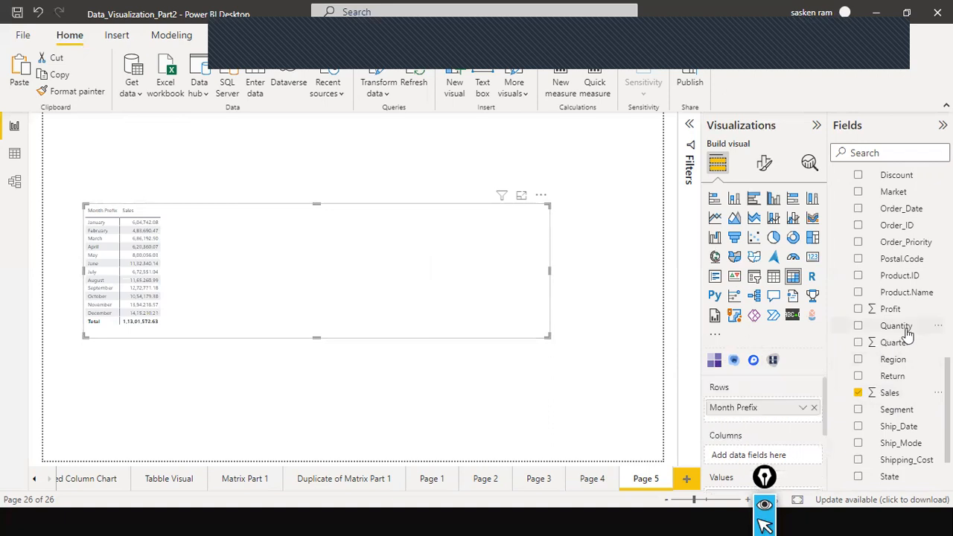
scroll(907, 335, up, 5)
scroll(907, 335, up, 8)
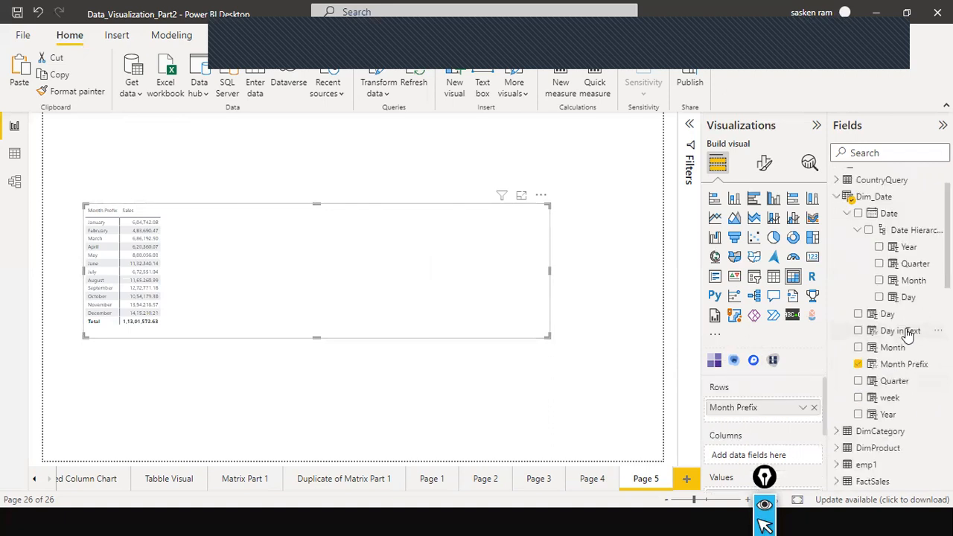
scroll(769, 388, down, 1)
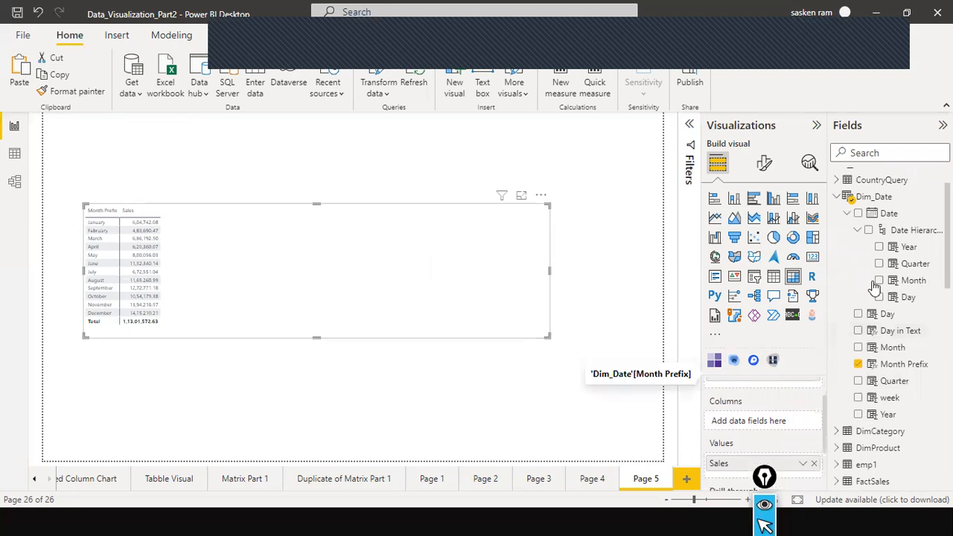
drag(894, 251, 768, 434)
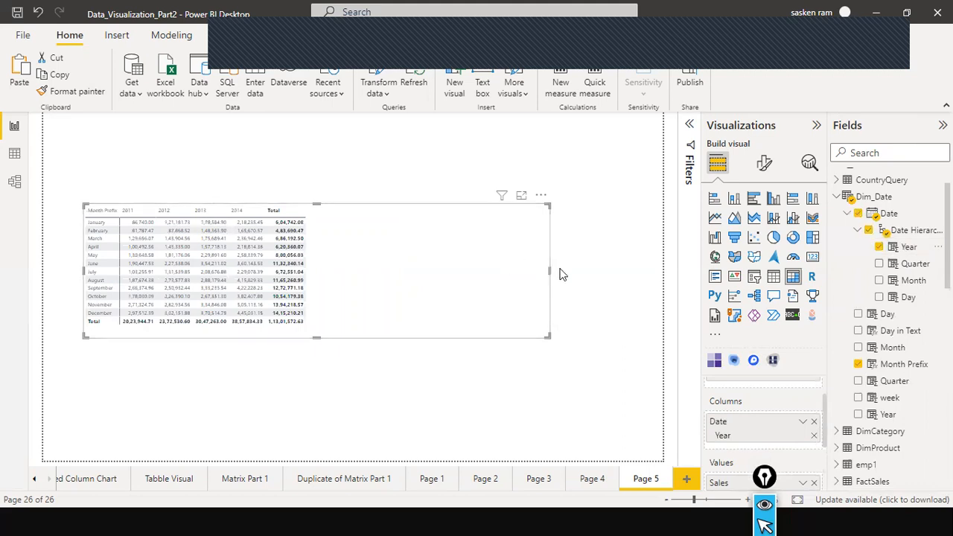
Swap the matrix fields so Year is in rows and Month Prefix in columns, and widen and shorten the visual around its data
scroll(761, 446, up, 1)
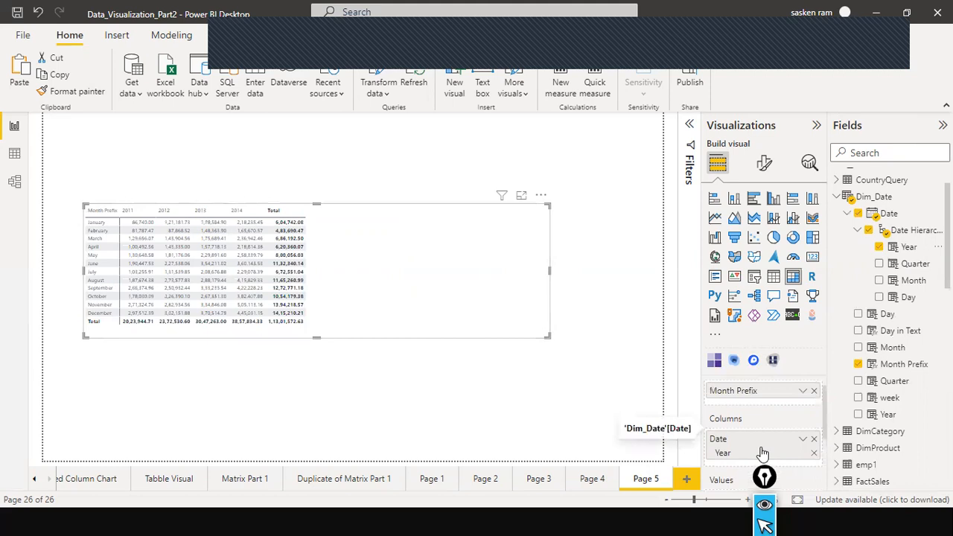
drag(753, 418, 763, 439)
scroll(767, 428, down, 1)
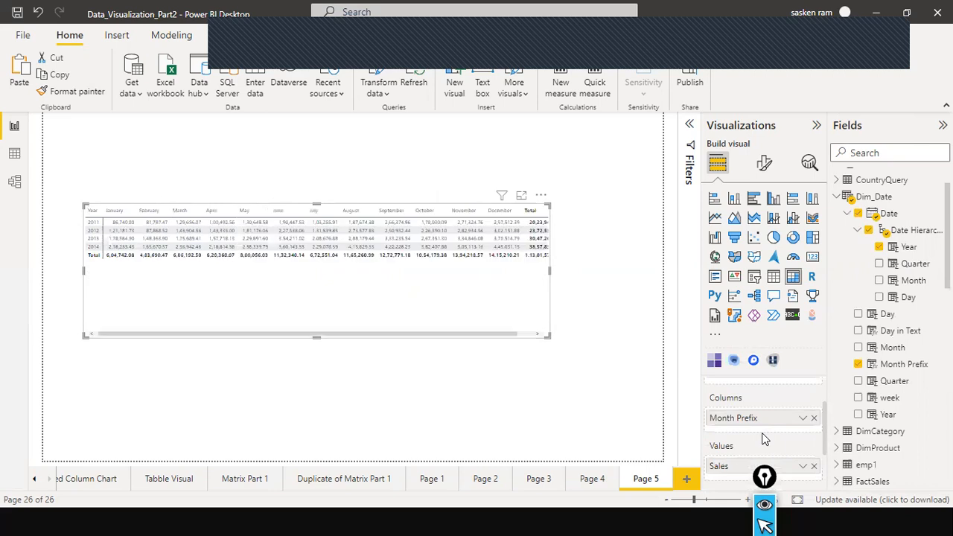
drag(557, 269, 600, 276)
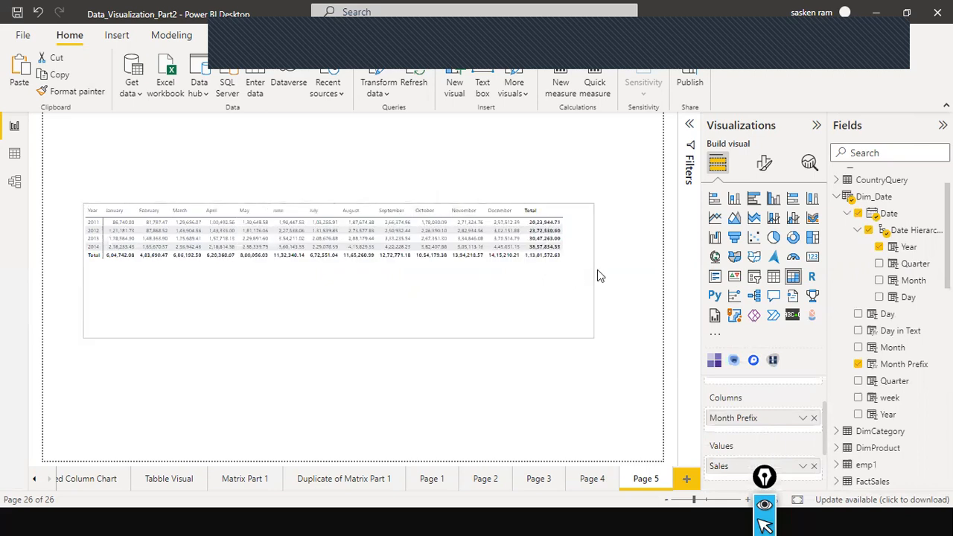
drag(345, 307, 347, 301)
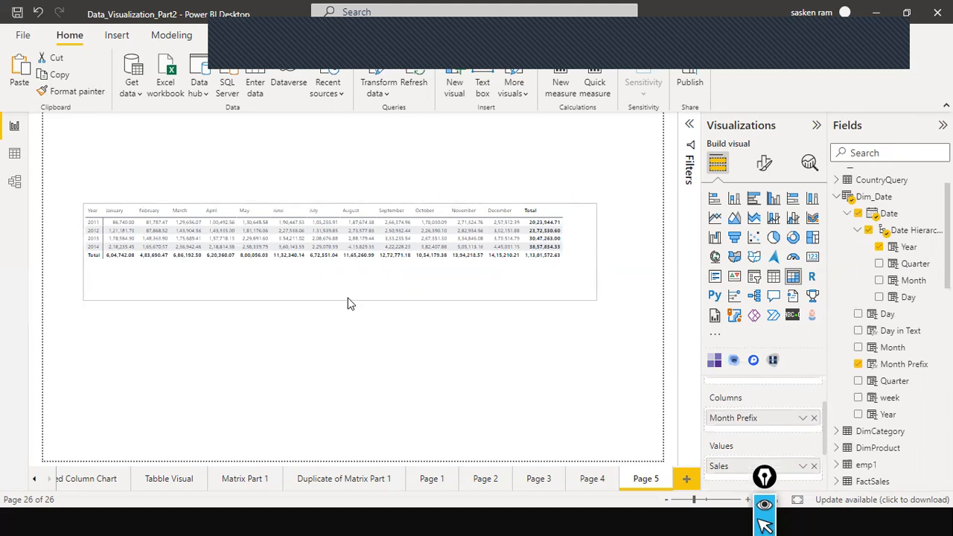
Find the font settings in the matrix formatting options and set the global font size to 10
click(771, 169)
click(731, 204)
text(font)
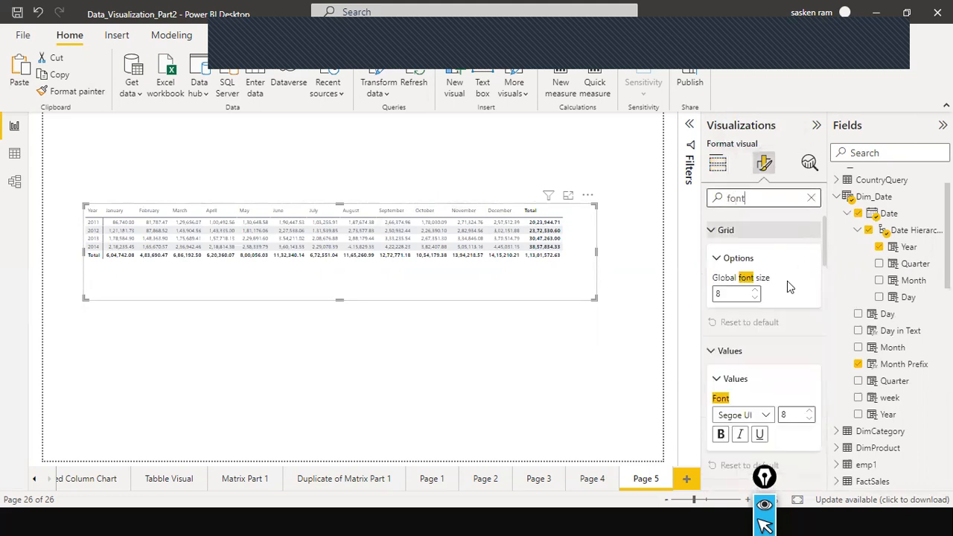
click(755, 290)
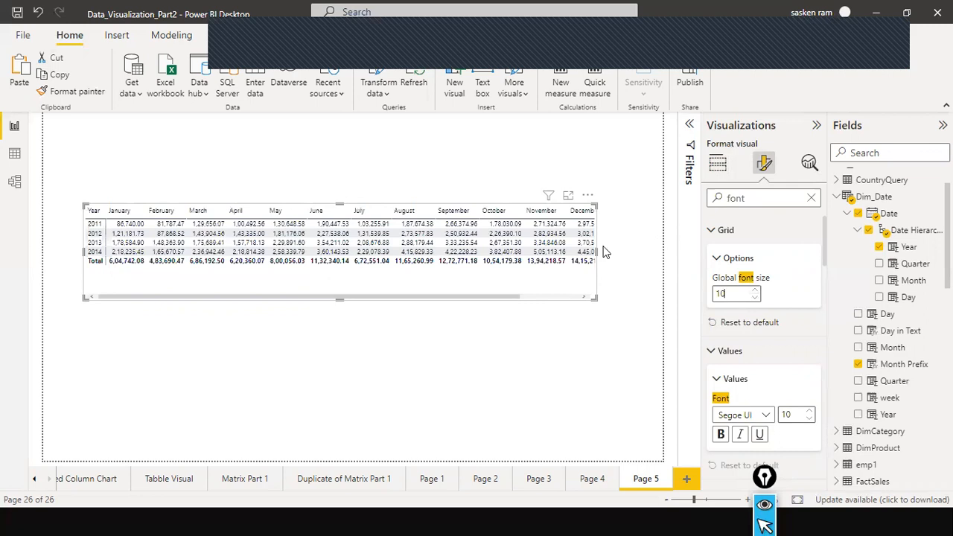
Widen the matrix to fit all months and the Total column, shorten it and reposition it within the page
drag(595, 252, 676, 255)
mouse_move(585, 282)
mouse_down()
mouse_move(559, 290)
mouse_move(595, 293)
mouse_move(587, 292)
mouse_up()
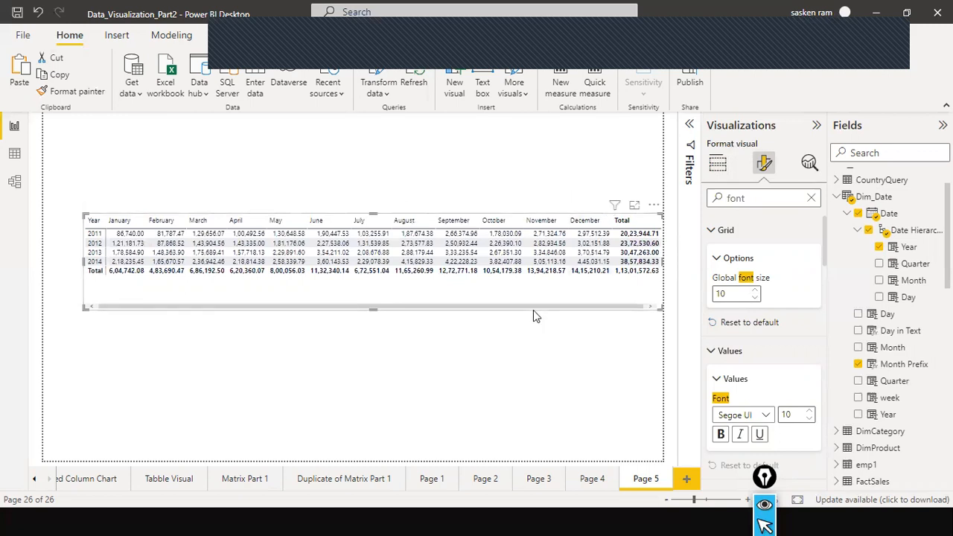
drag(519, 291, 523, 282)
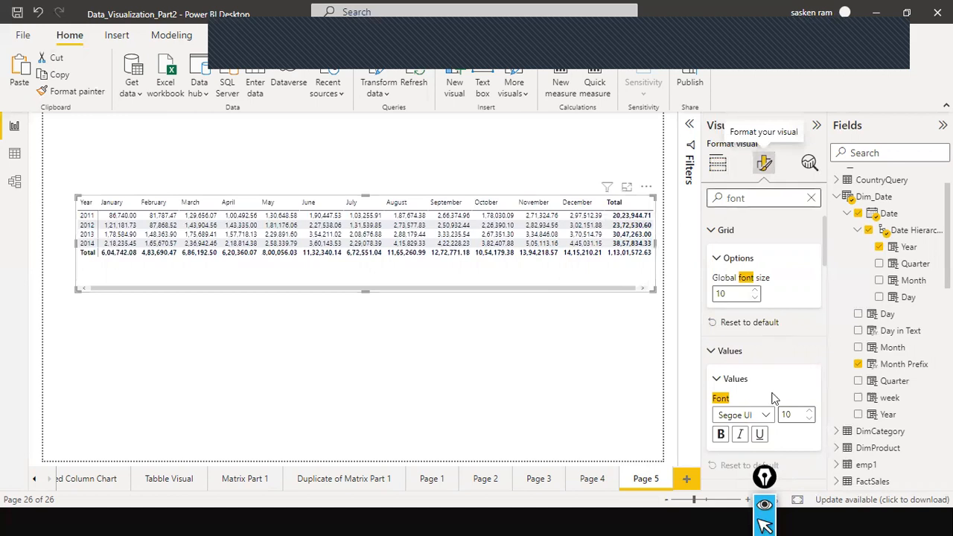
Turn off both the row subtotals and the column subtotals of the matrix
click(812, 198)
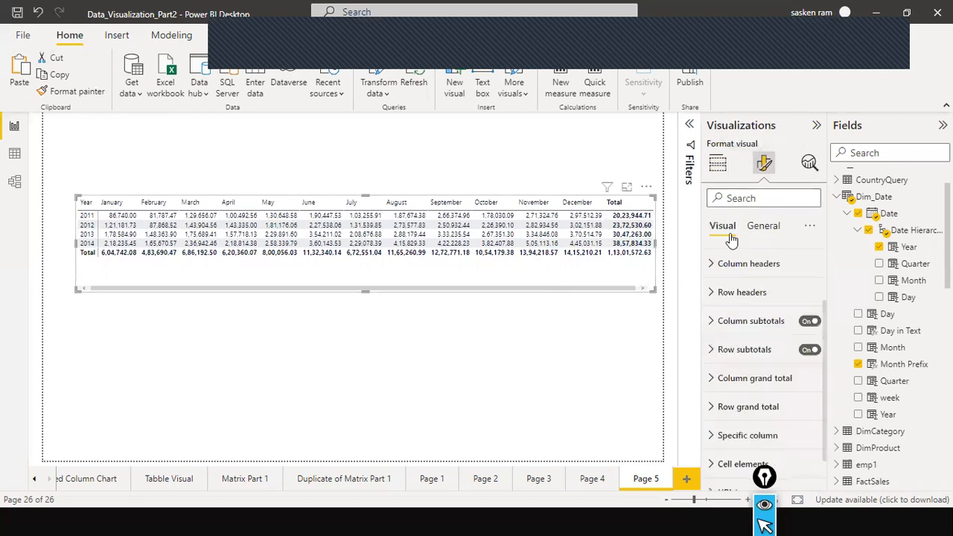
scroll(780, 340, down, 1)
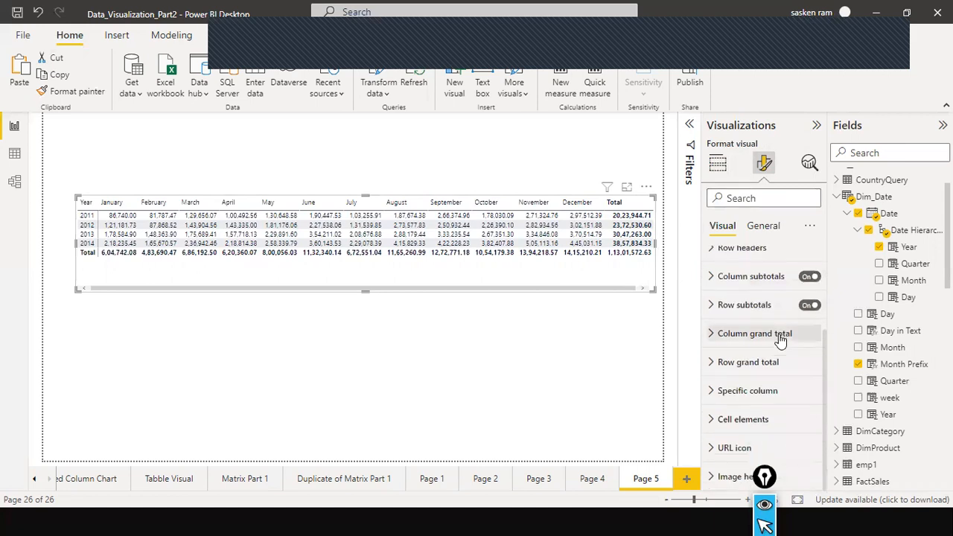
click(712, 364)
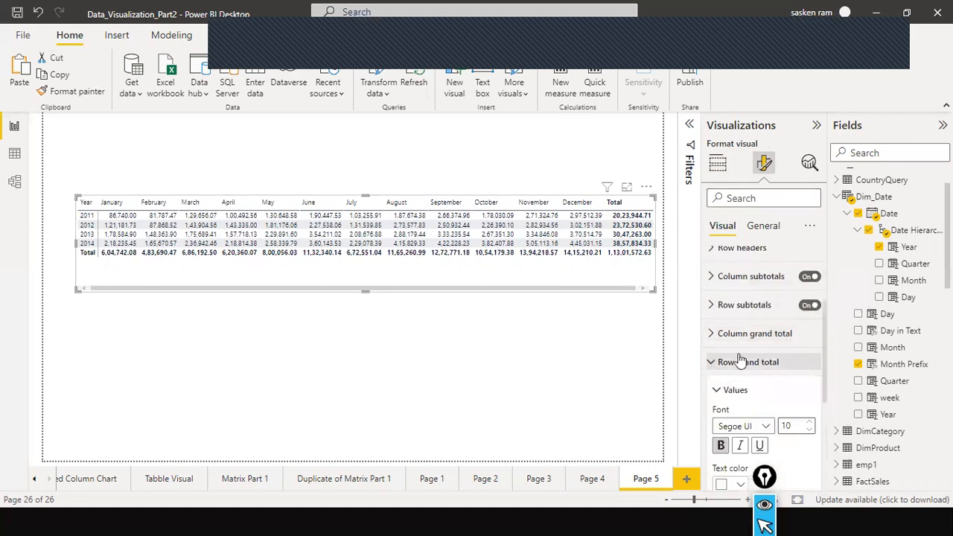
click(714, 337)
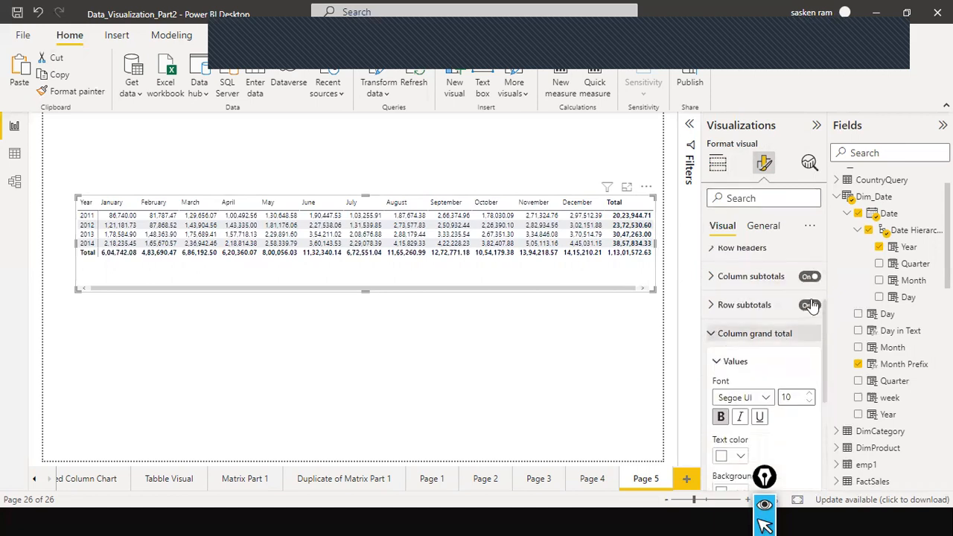
click(808, 306)
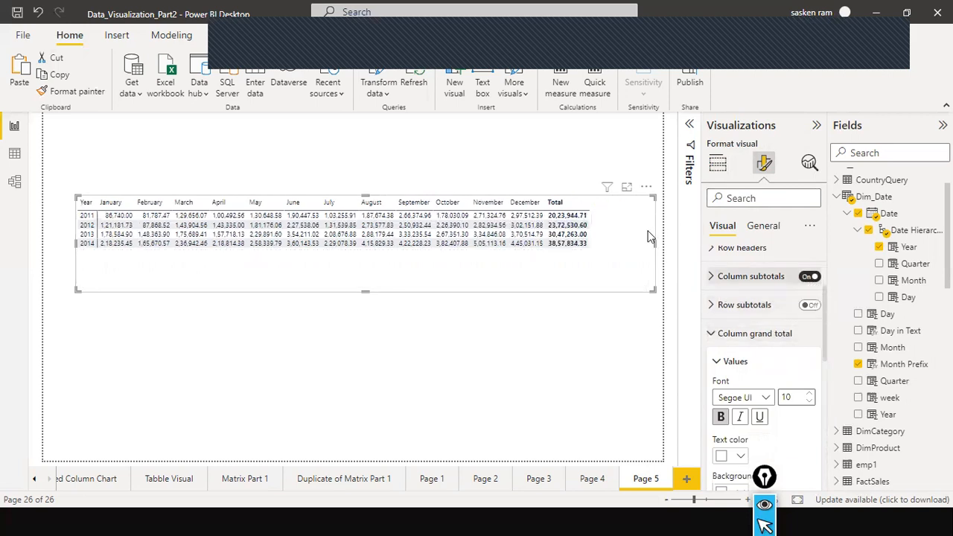
click(808, 277)
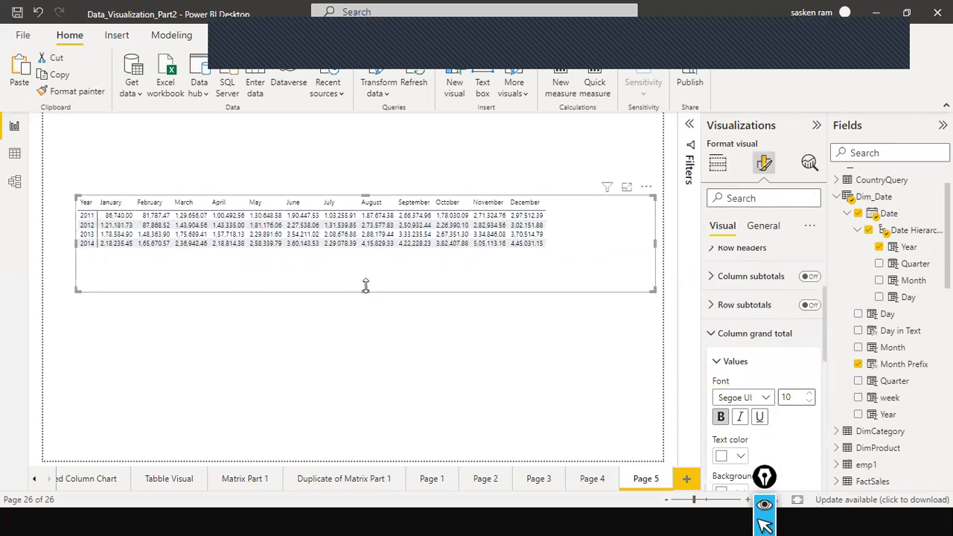
Shorten and narrow the matrix around its data and move it slightly toward the middle of the page
drag(366, 292, 368, 266)
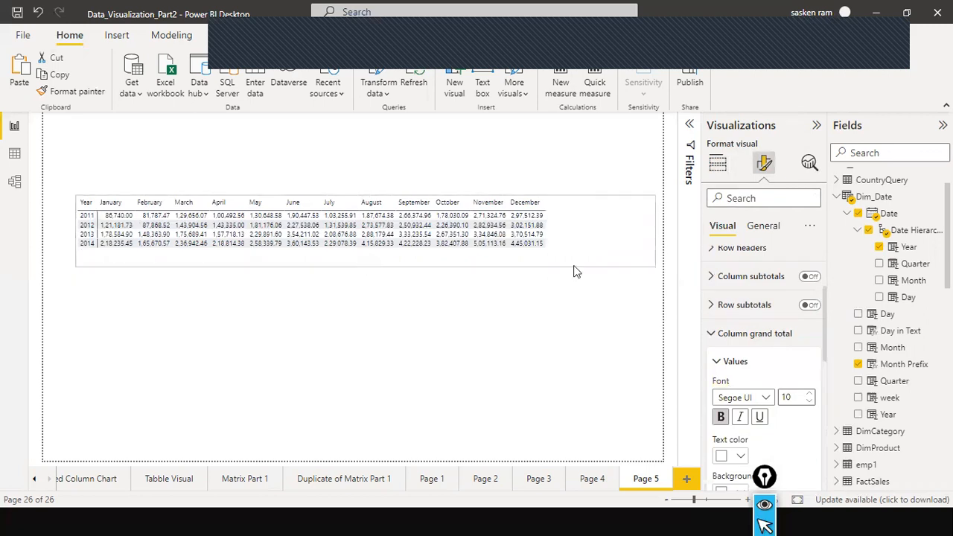
click(656, 236)
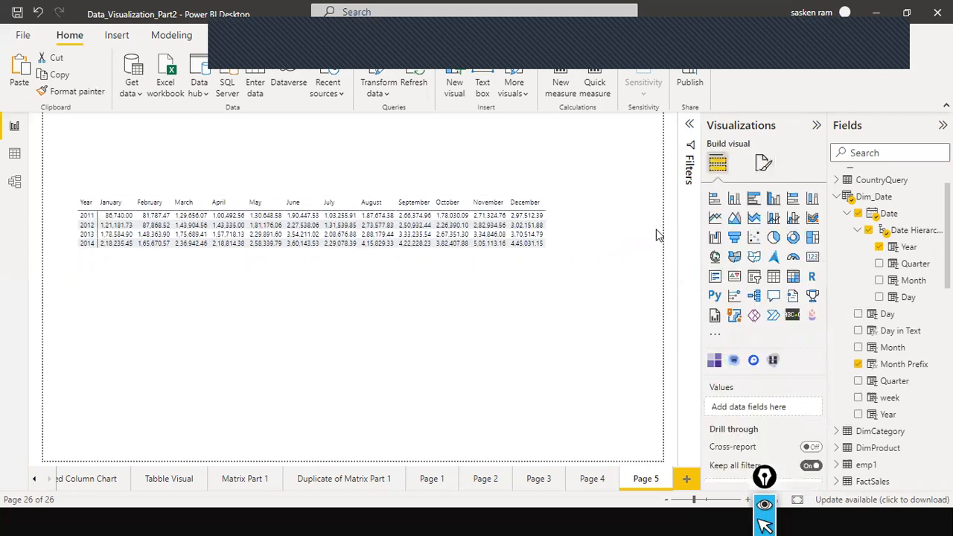
click(597, 236)
drag(654, 228, 613, 226)
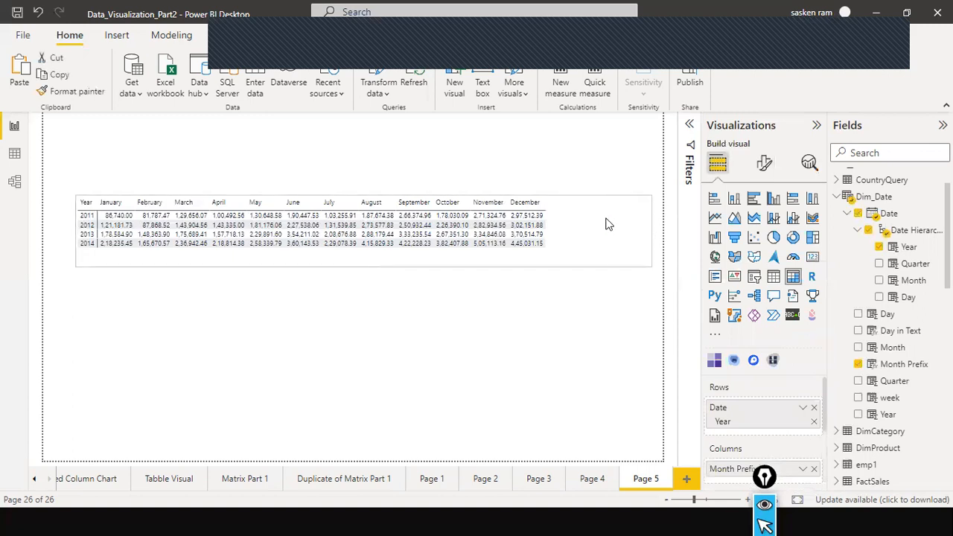
click(593, 258)
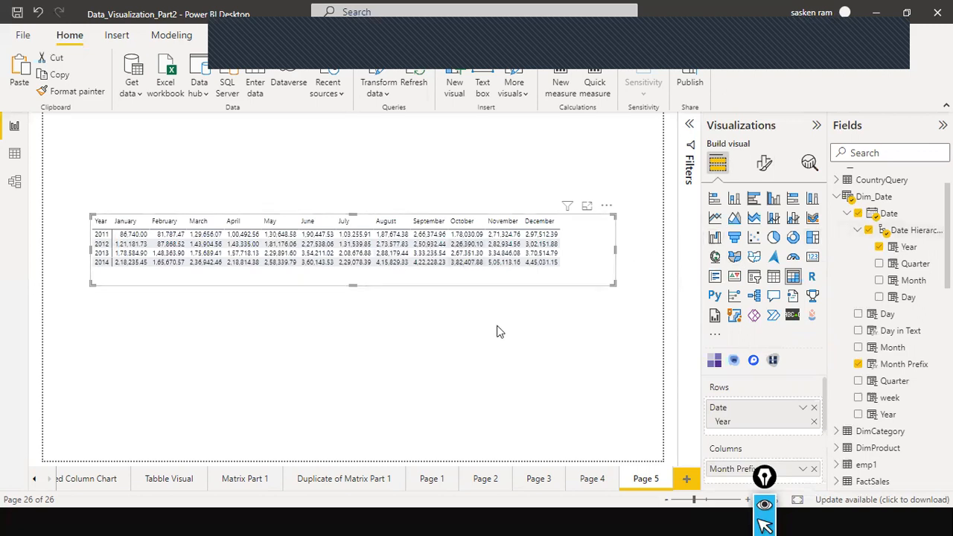
Turn on background color for the Sales series in the matrix's cell elements formatting
click(762, 163)
scroll(752, 298, down, 3)
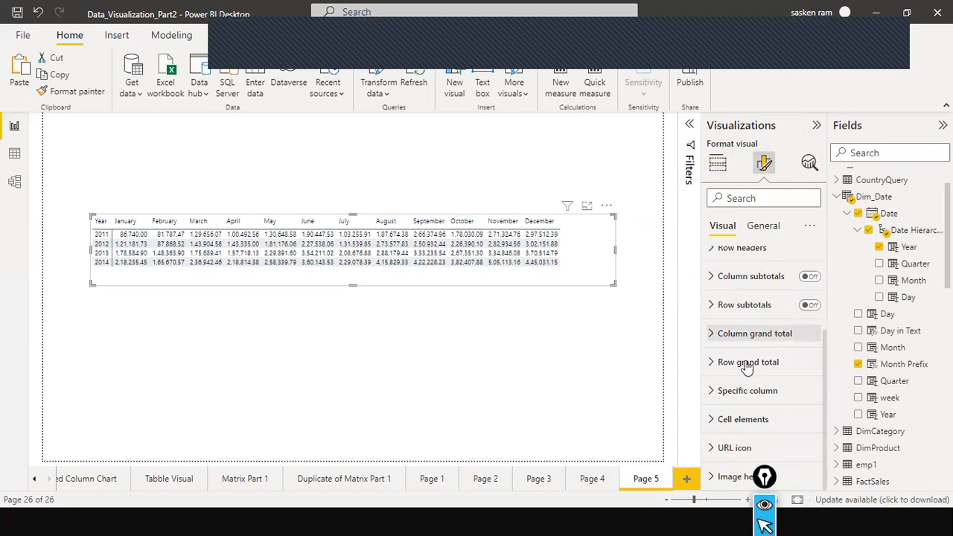
click(716, 421)
scroll(793, 358, down, 2)
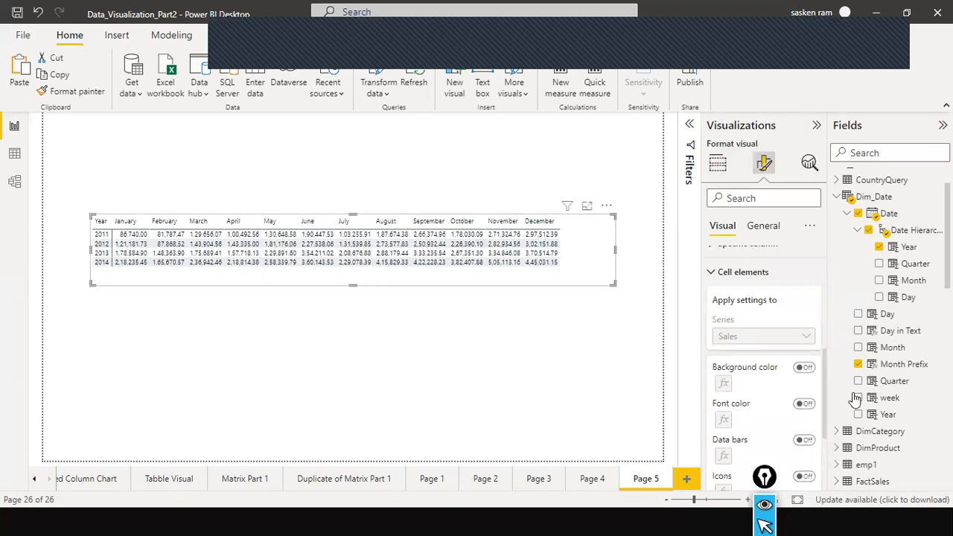
click(804, 368)
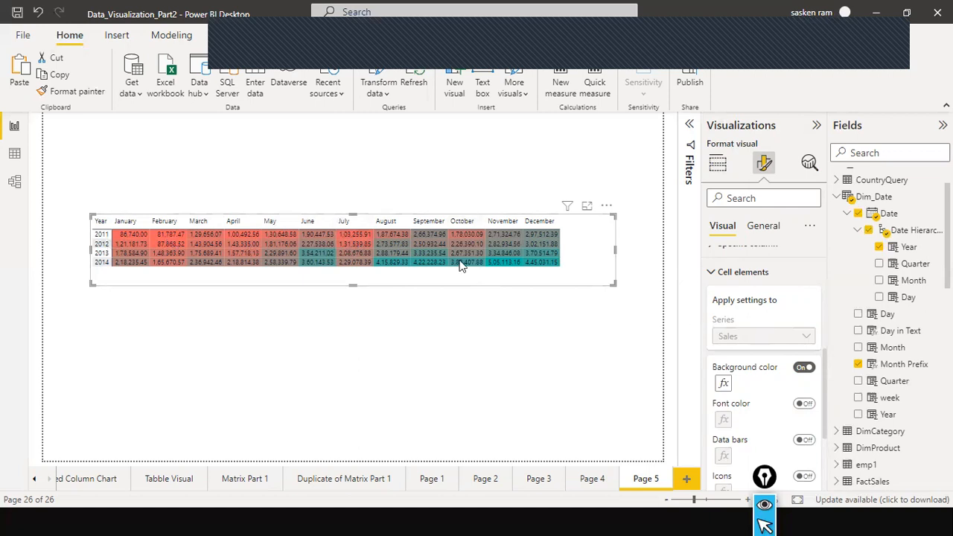
Set the format style of the Sales background color to Rules and move the dialog aside
click(722, 384)
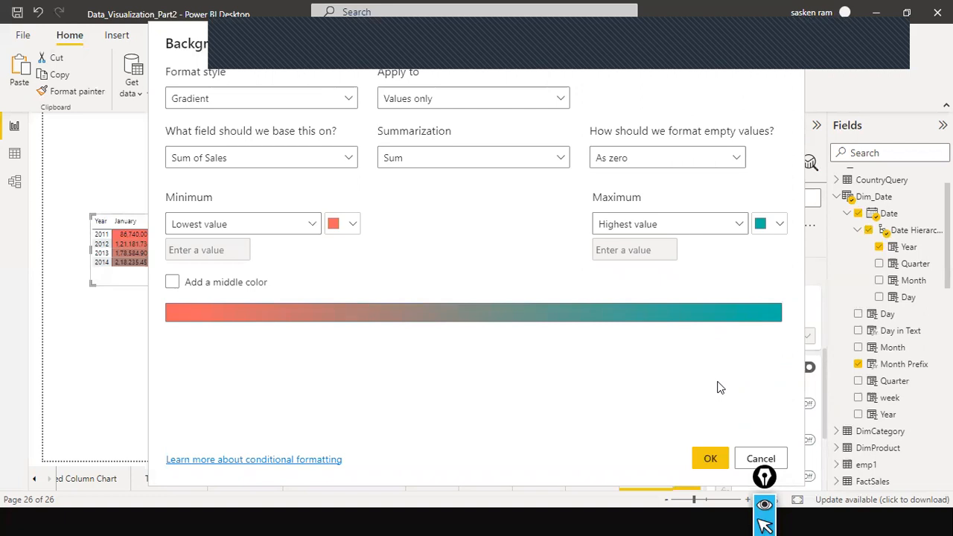
click(335, 103)
click(206, 143)
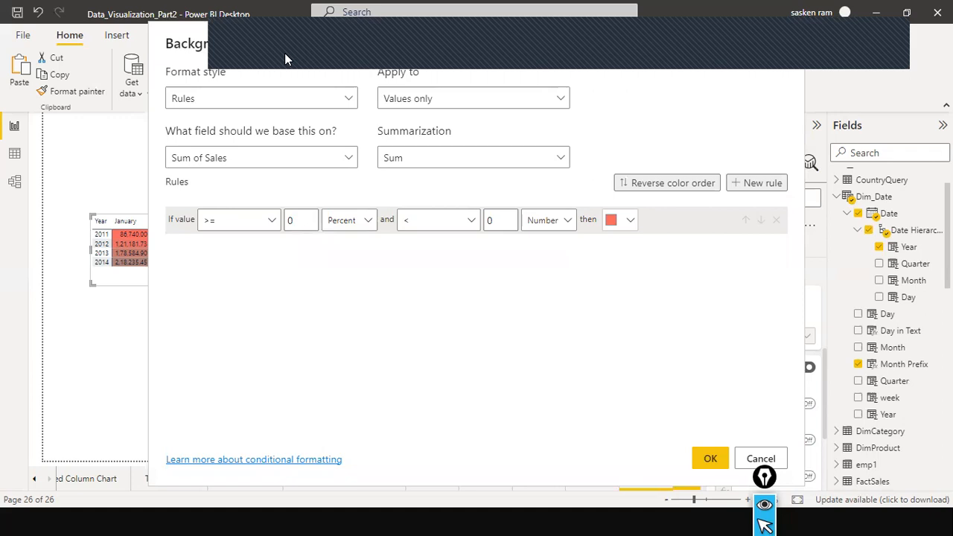
drag(284, 53, 361, 67)
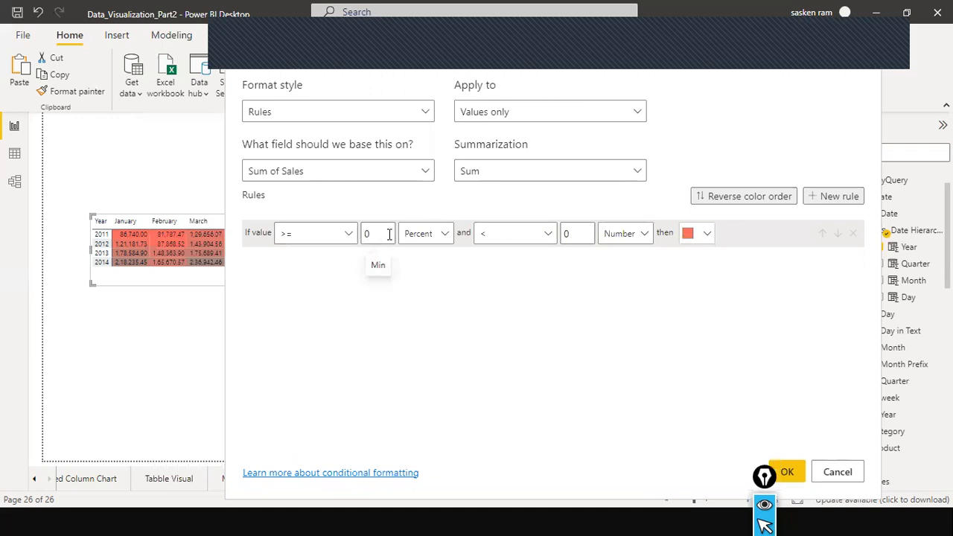
Define the first rule to color values from 0 to below 100000, both as Number, in red
click(438, 235)
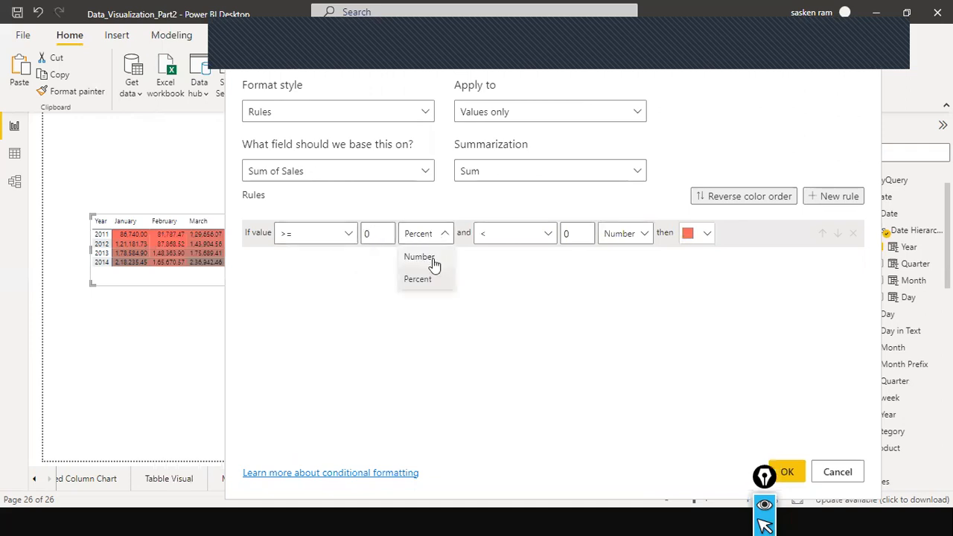
click(434, 261)
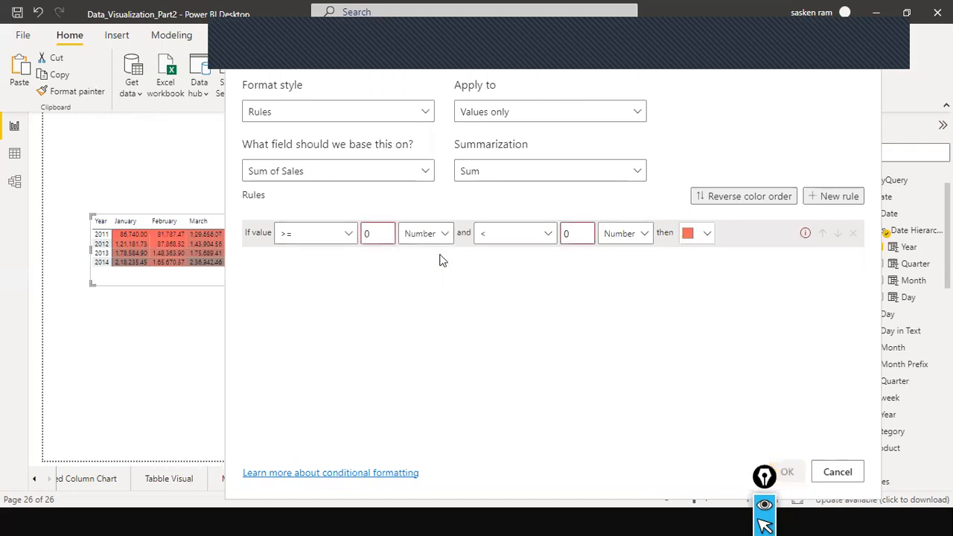
click(560, 232)
drag(559, 228, 549, 233)
text(1)
text(00000)
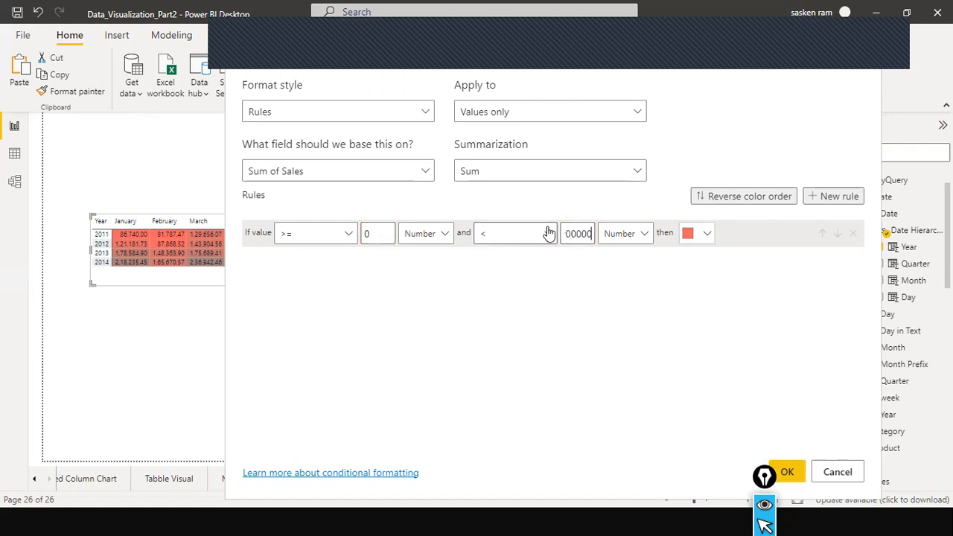
click(700, 234)
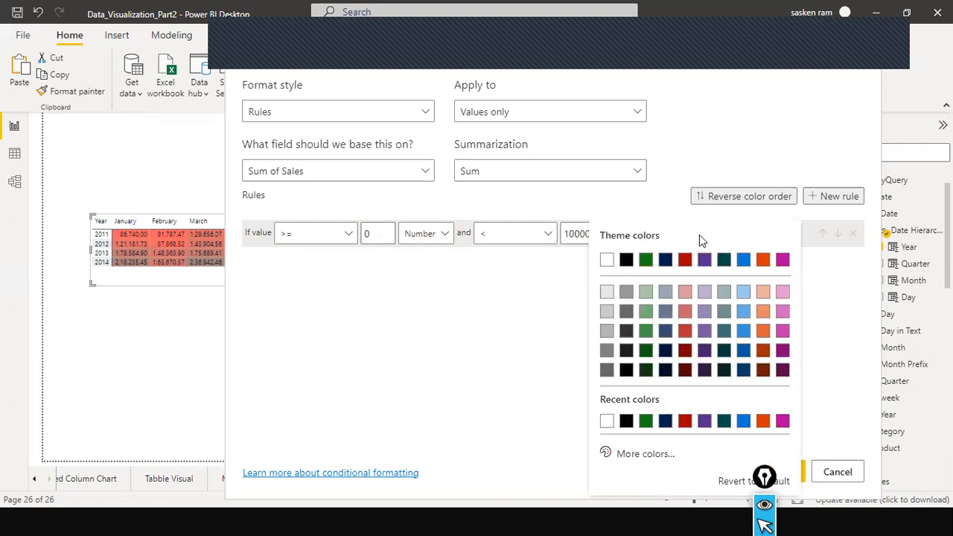
click(685, 421)
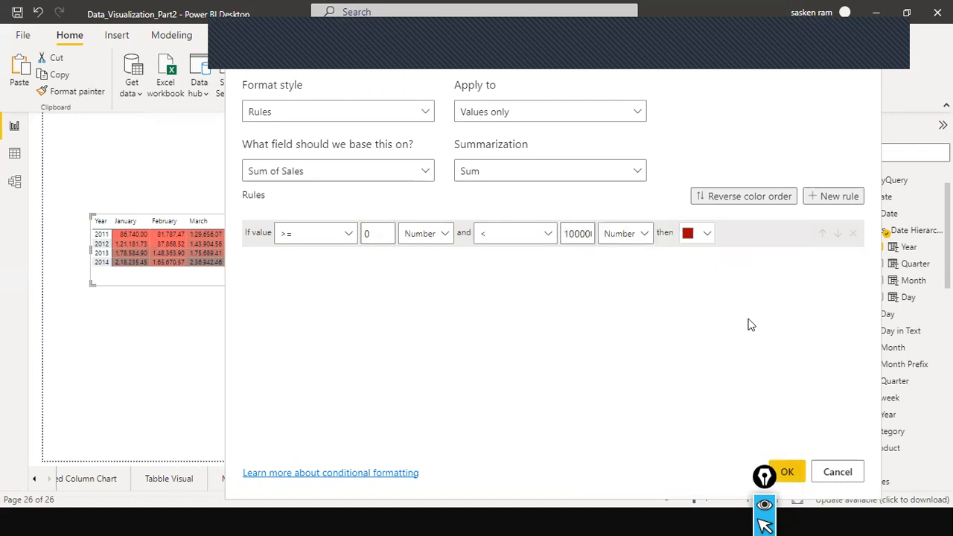
Add a second rule for values >= 100000 and < 200000, with both limits as Number
click(820, 197)
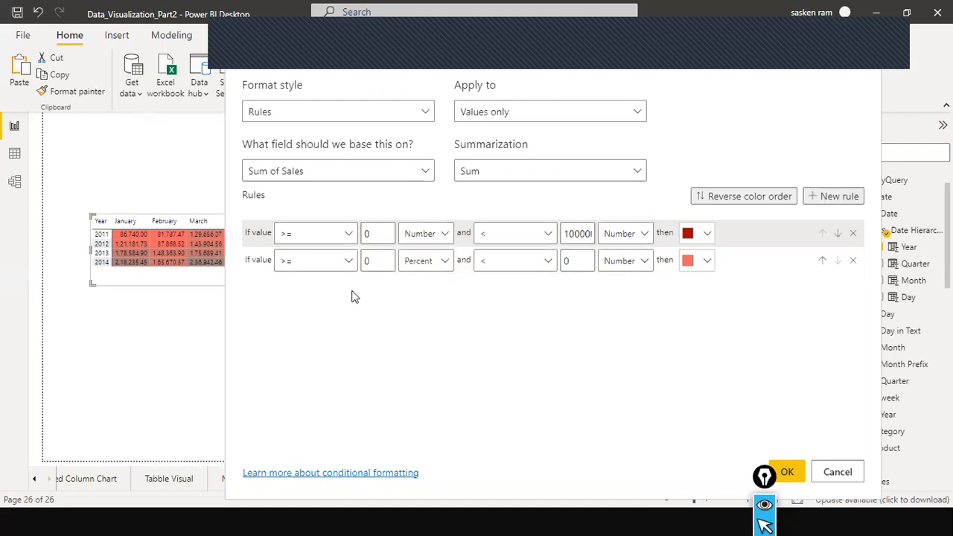
click(365, 261)
key(BackSpace)
text(100000)
double_click(569, 261)
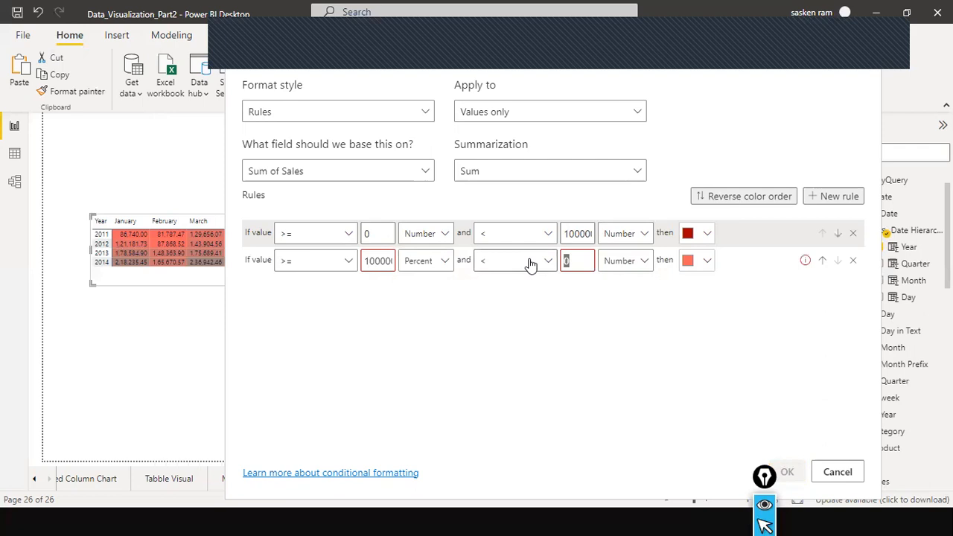
key(BackSpace)
text(200000)
click(440, 264)
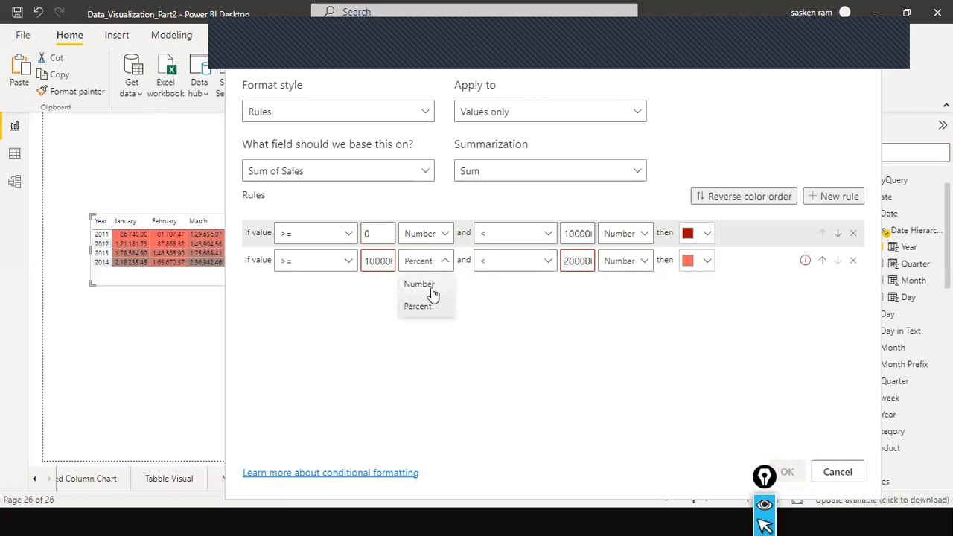
click(426, 283)
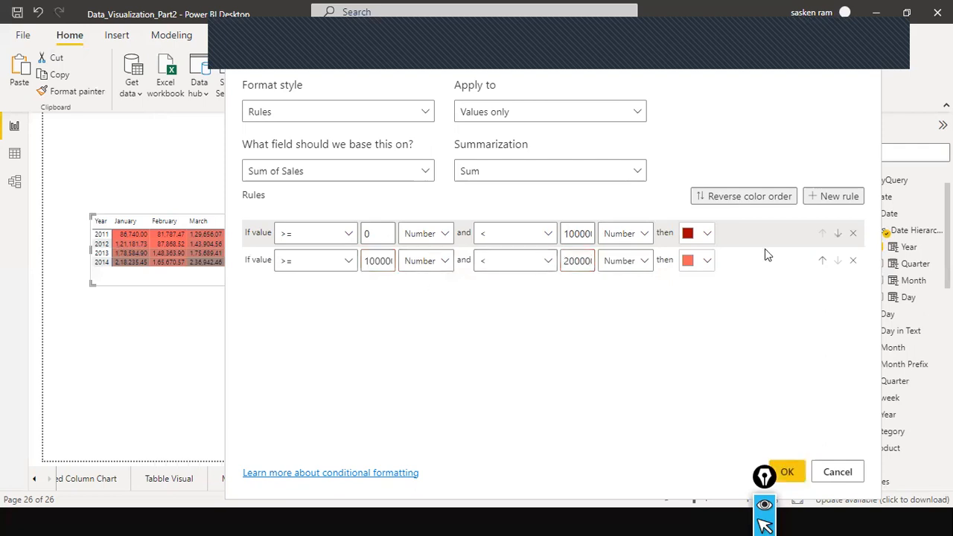
Give the second rule a custom strong yellow color
click(705, 262)
click(643, 456)
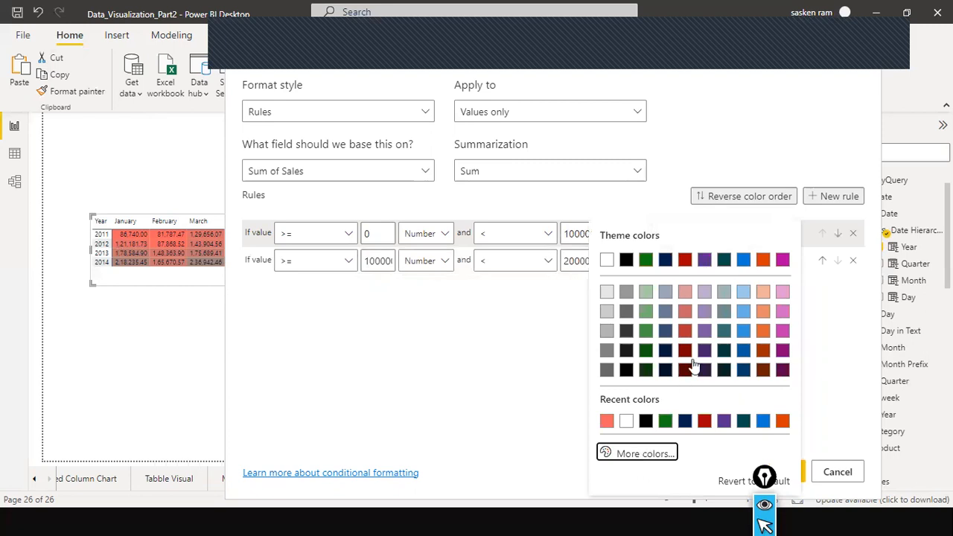
click(632, 406)
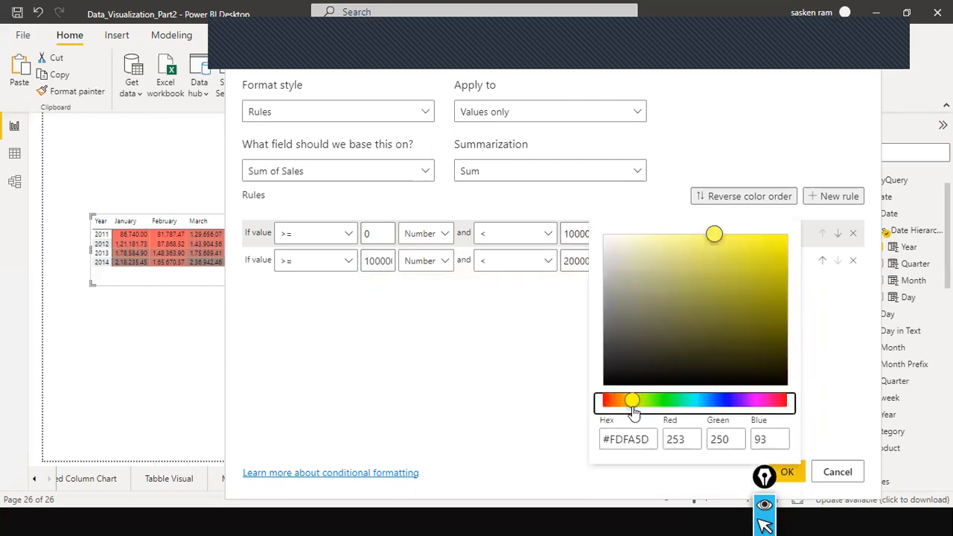
drag(741, 252, 788, 249)
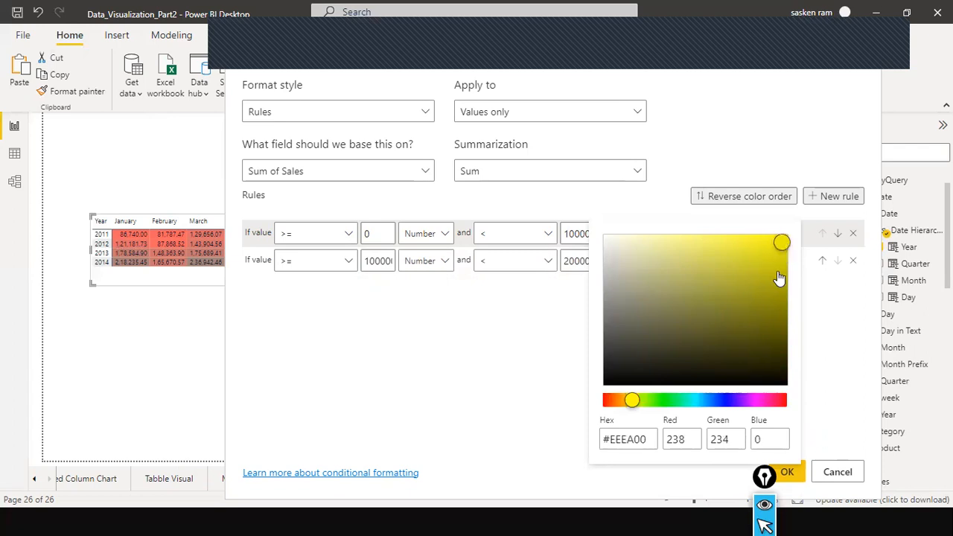
click(782, 246)
click(526, 328)
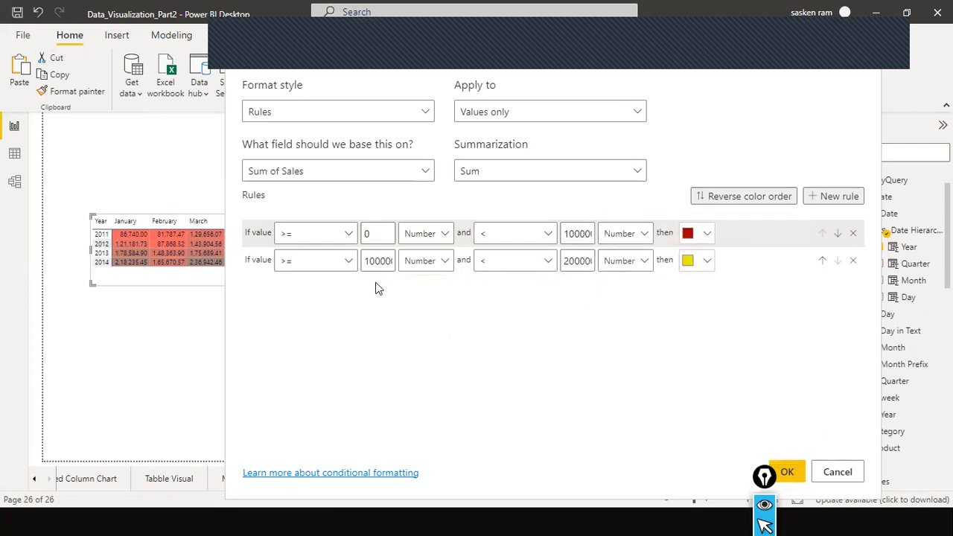
Add a third rule that colors values >= 200000 and < 500000, both as Number, in green
click(830, 196)
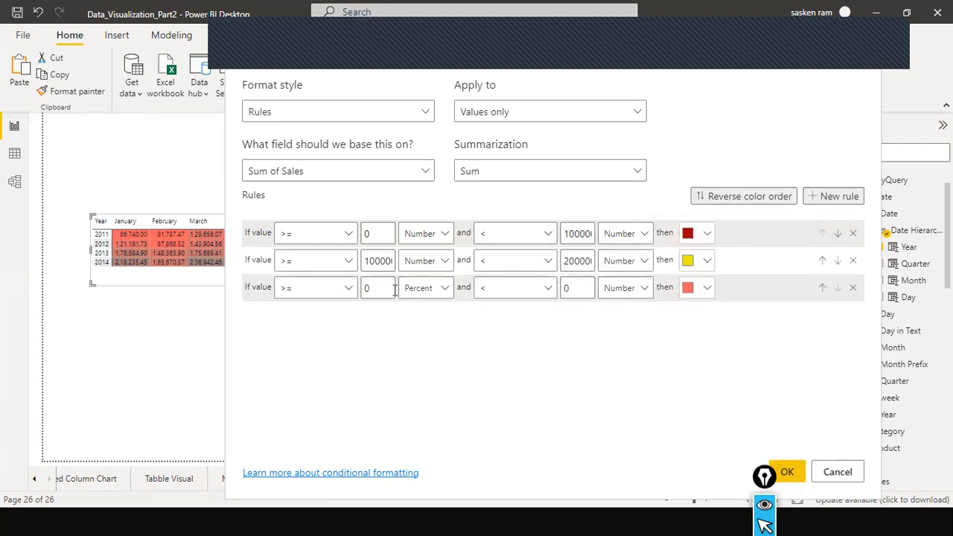
drag(386, 288, 357, 291)
text(200000)
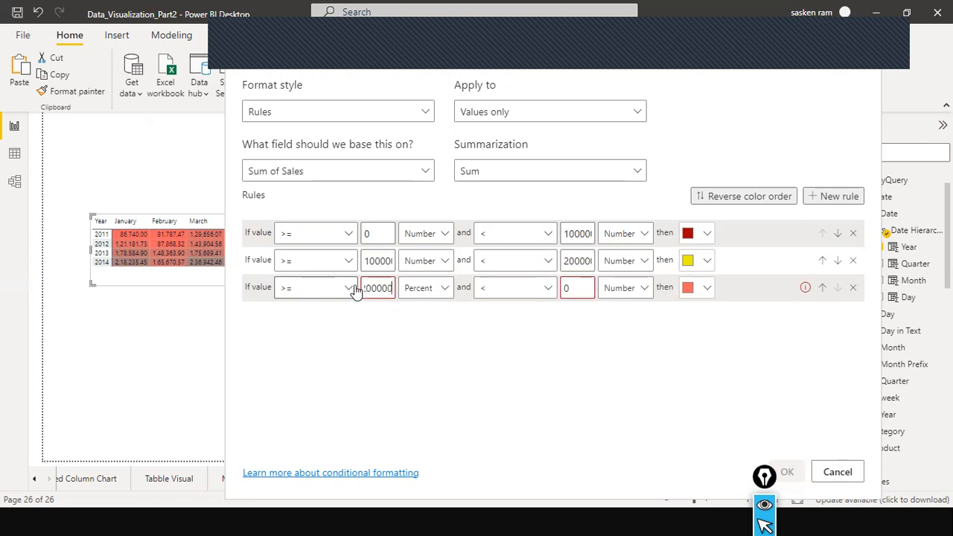
click(435, 290)
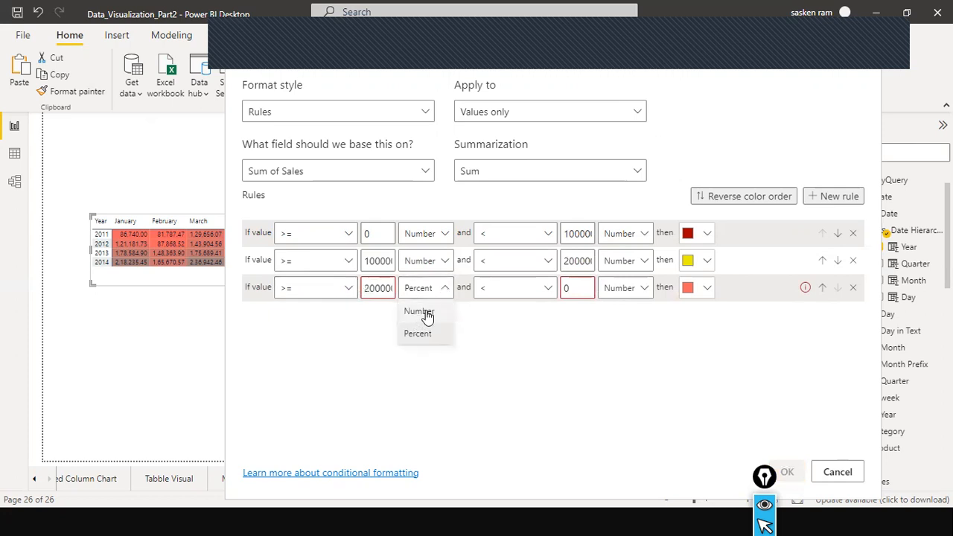
click(419, 312)
double_click(579, 287)
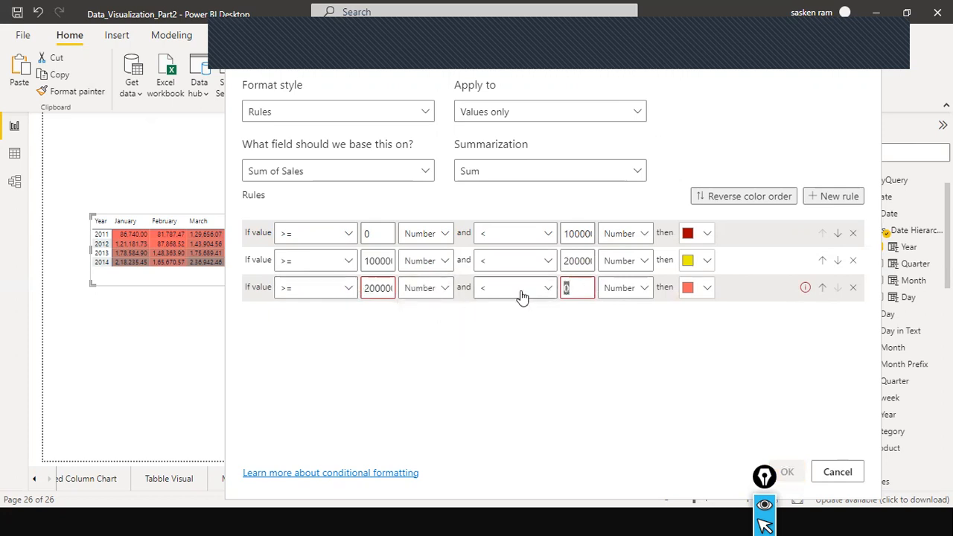
text(300000)
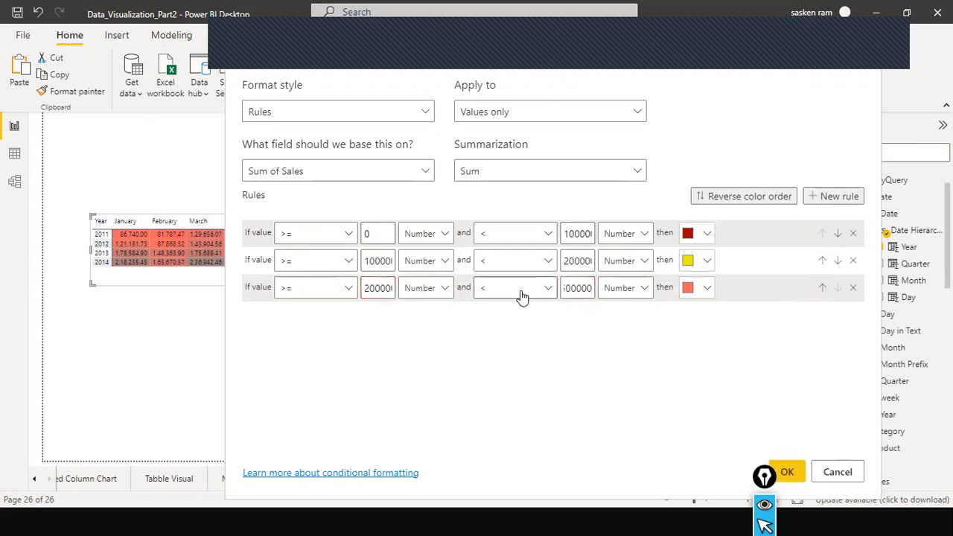
click(707, 291)
click(685, 236)
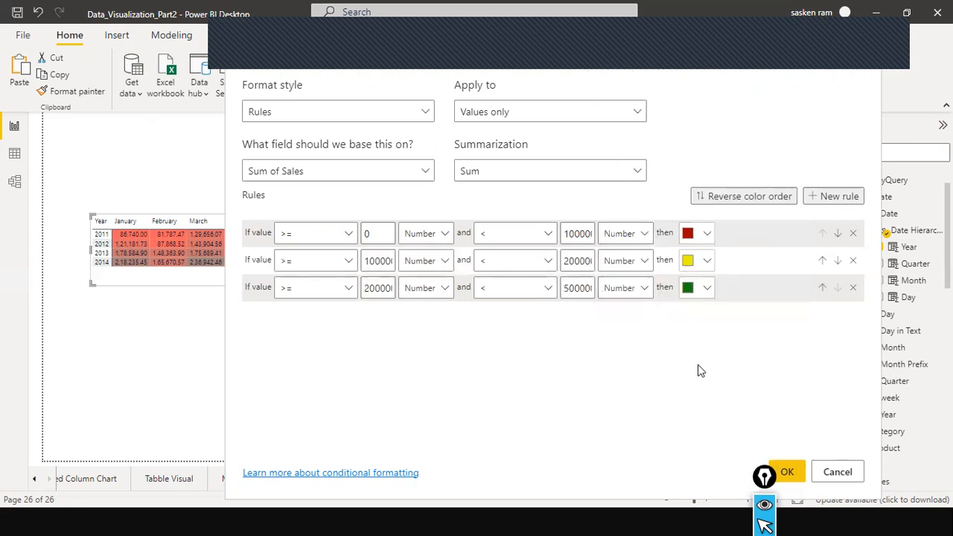
Apply the three background color rules to the matrix and recheck them in the conditional formatting settings
click(786, 470)
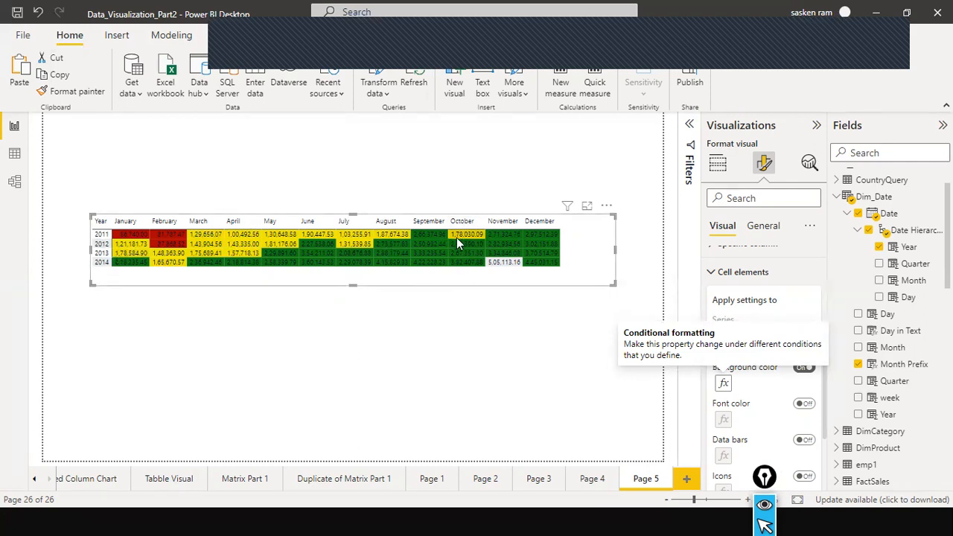
mouse_move(457, 238)
mouse_move(167, 248)
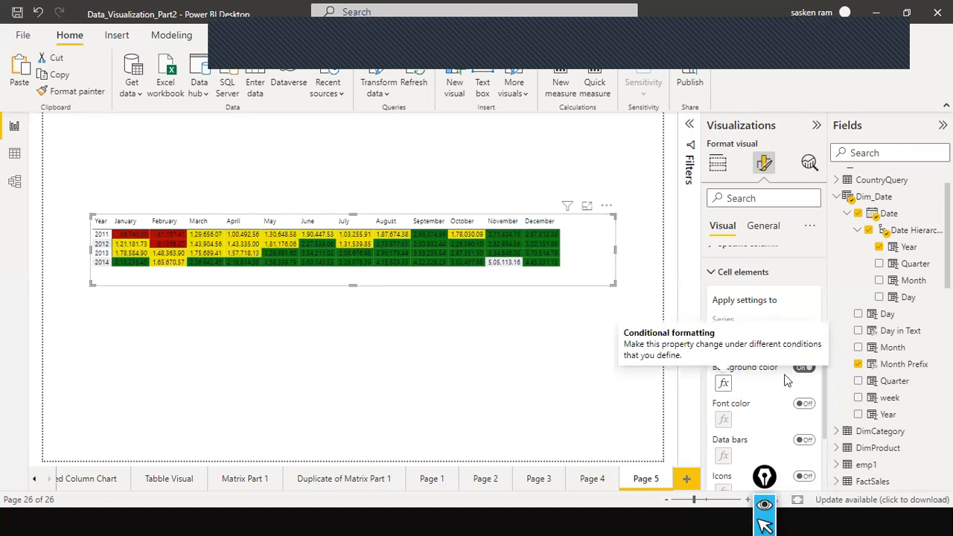
click(723, 384)
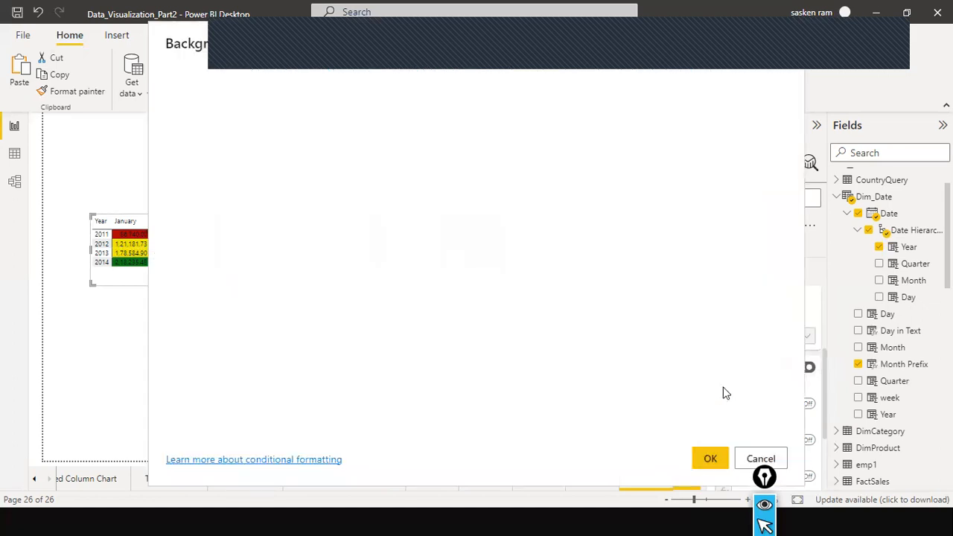
click(772, 460)
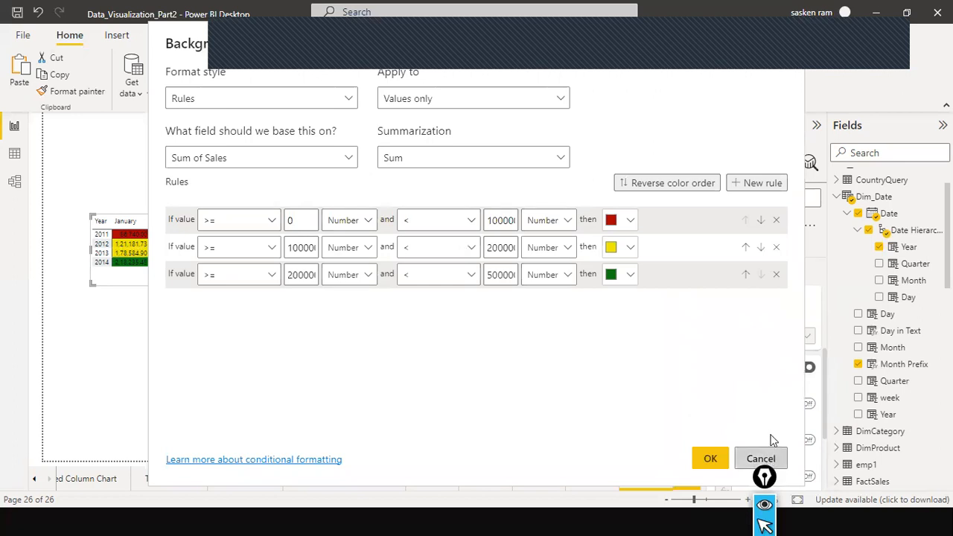
Turn on font color conditional formatting for the Sales values and set its format style to Rules
click(809, 404)
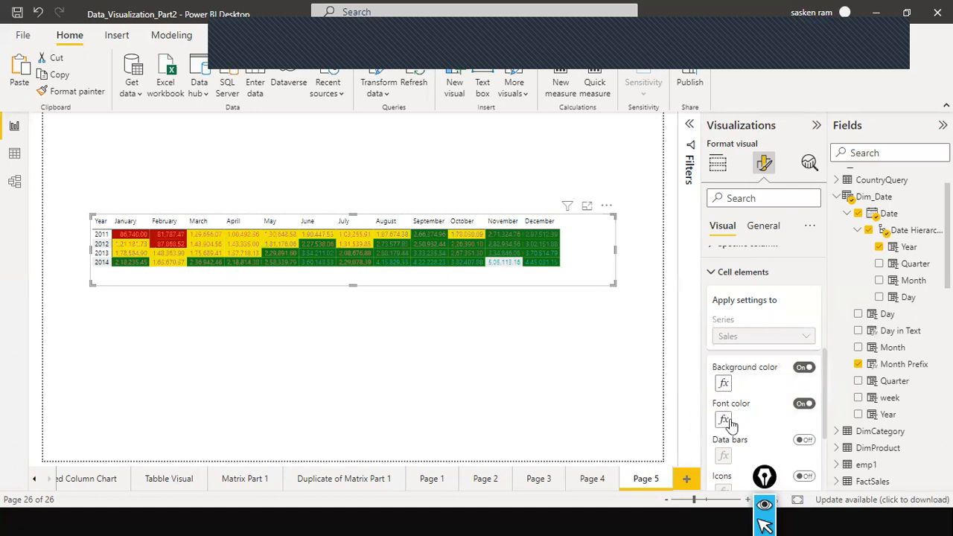
click(724, 421)
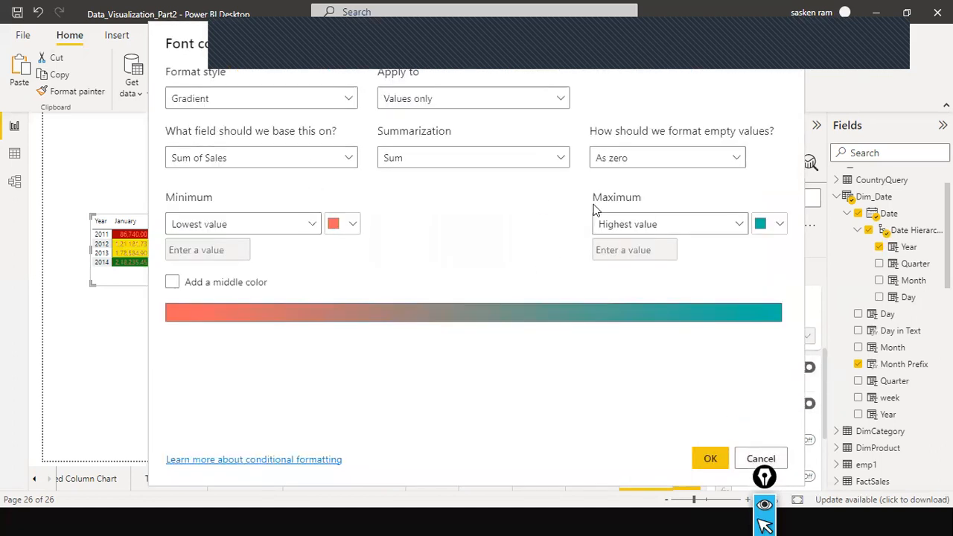
click(303, 99)
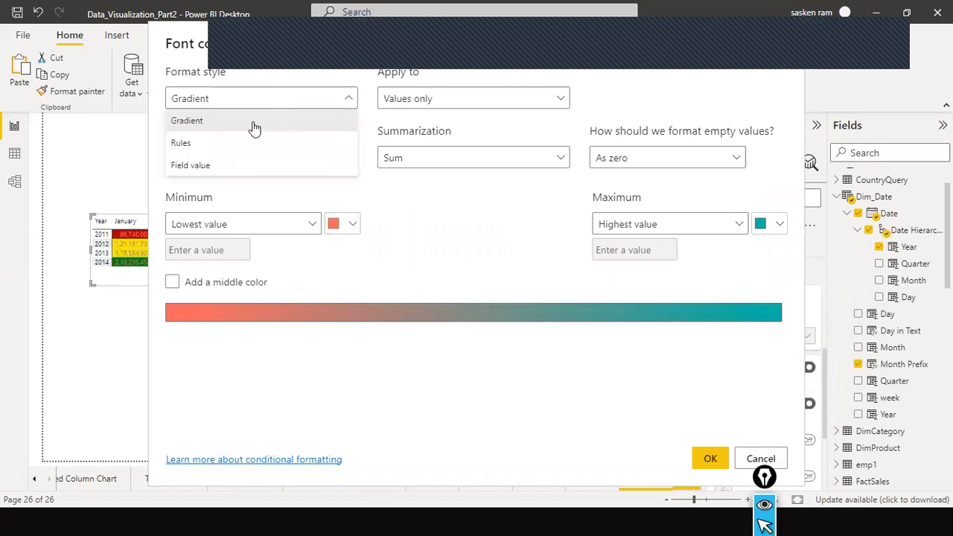
click(216, 143)
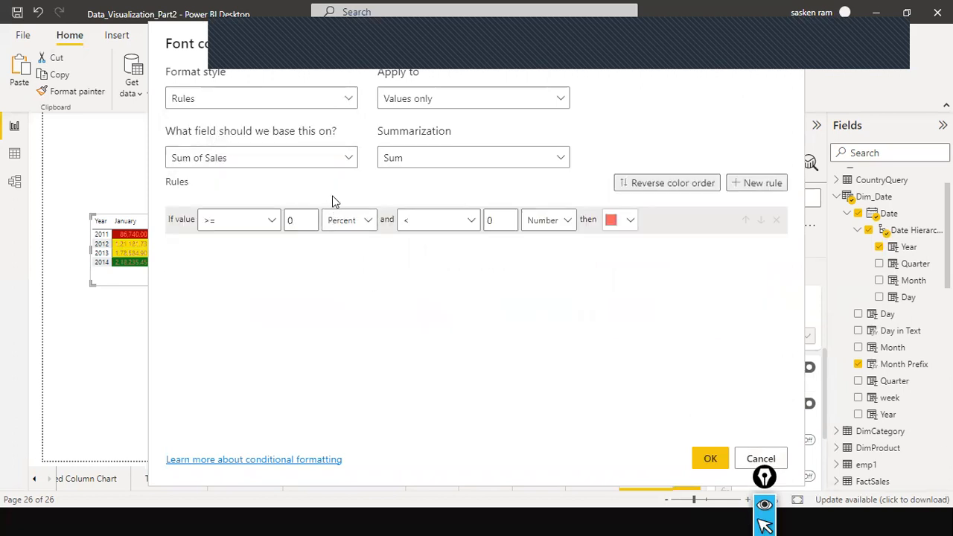
Define the first font color rule for values >= 0 and < 100000, both as Number, in red
click(361, 226)
click(361, 241)
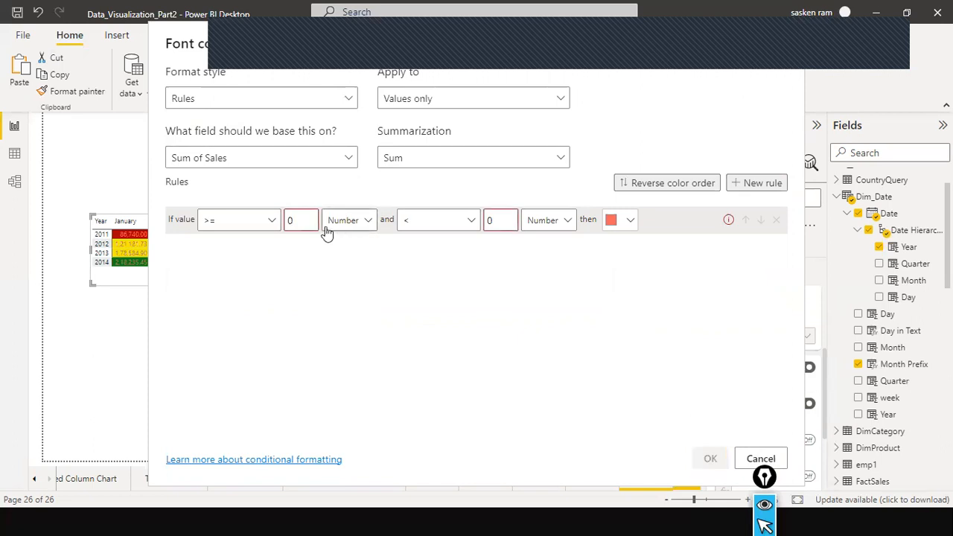
drag(317, 223, 261, 229)
click(512, 221)
drag(457, 230, 421, 242)
text(10000)
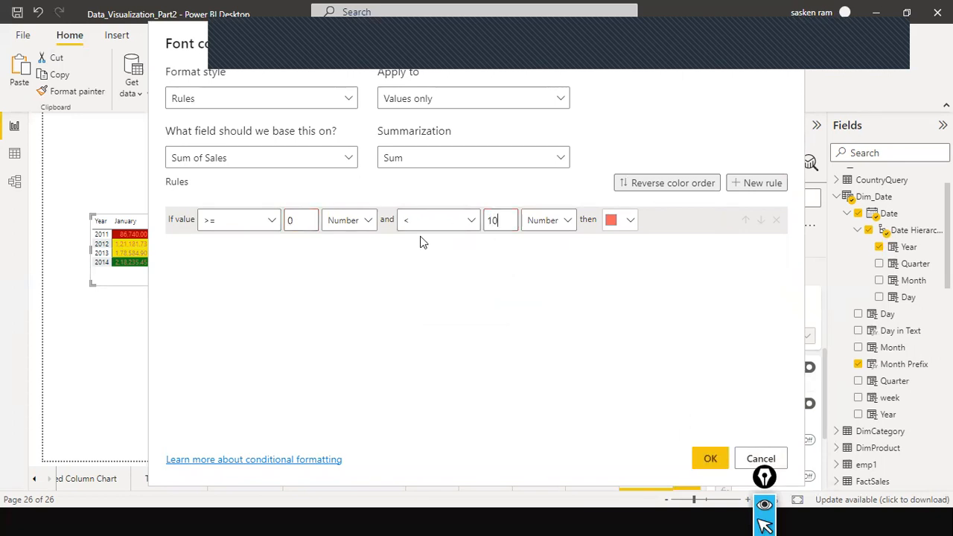
text(0)
click(628, 223)
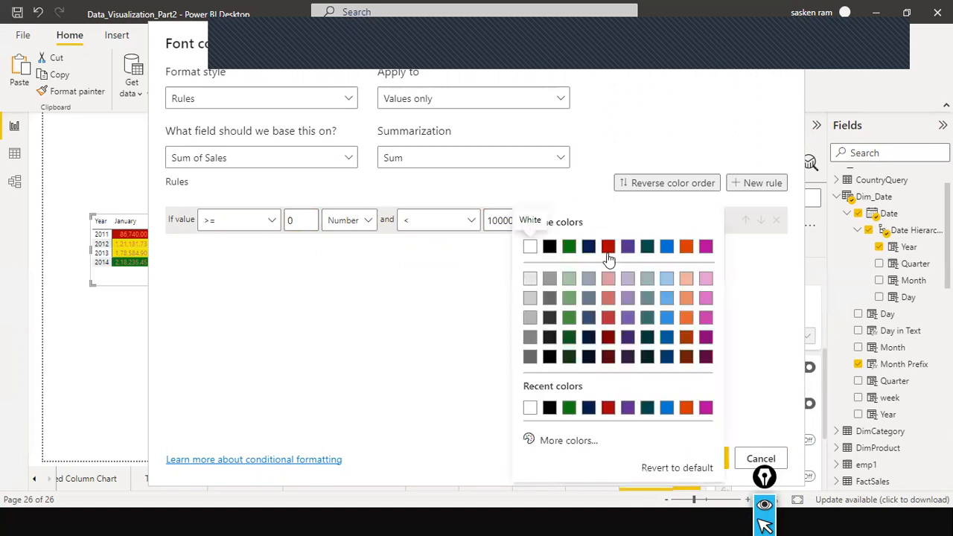
click(608, 247)
Add a second font color rule for values >= 100000 and < 200000, with both limits as Number
click(767, 183)
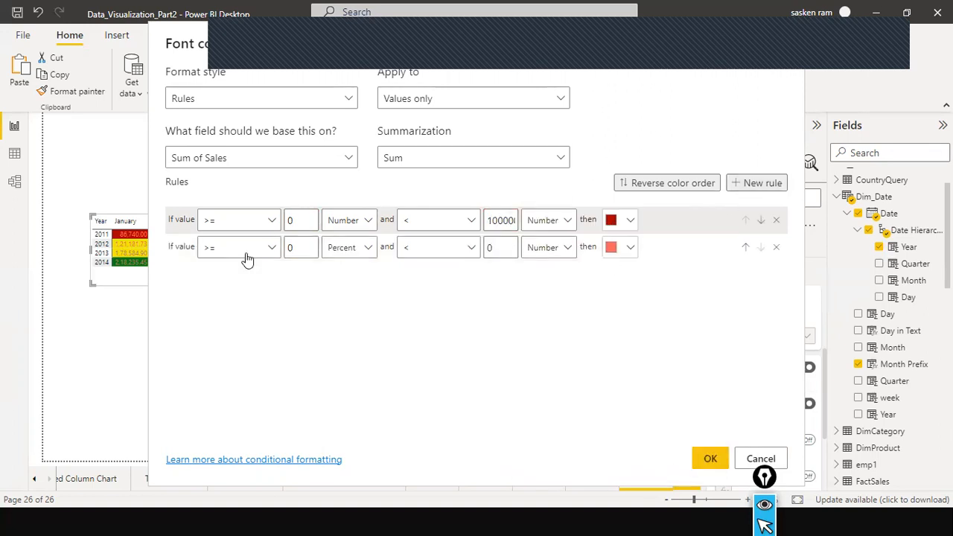
double_click(297, 246)
text(100000)
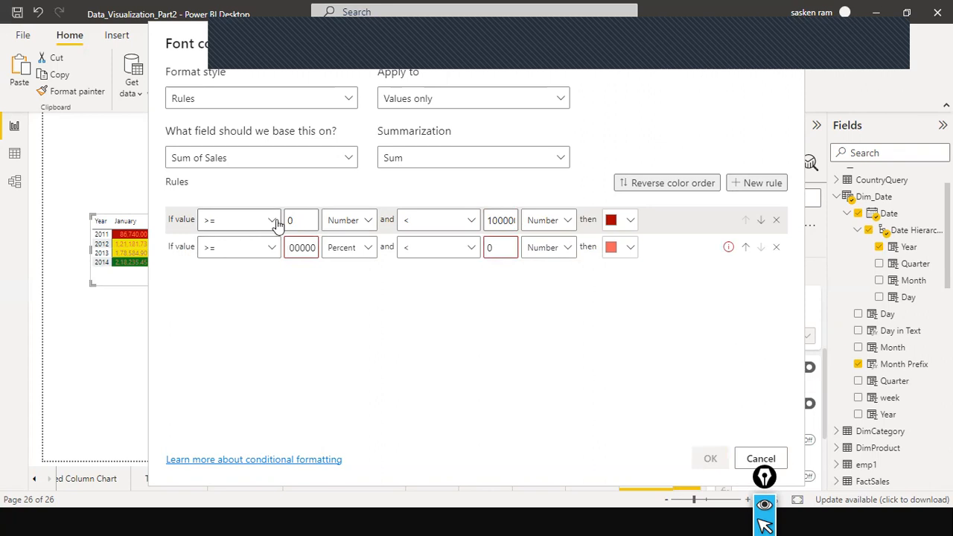
click(337, 249)
click(338, 276)
drag(495, 249, 442, 247)
text(200000)
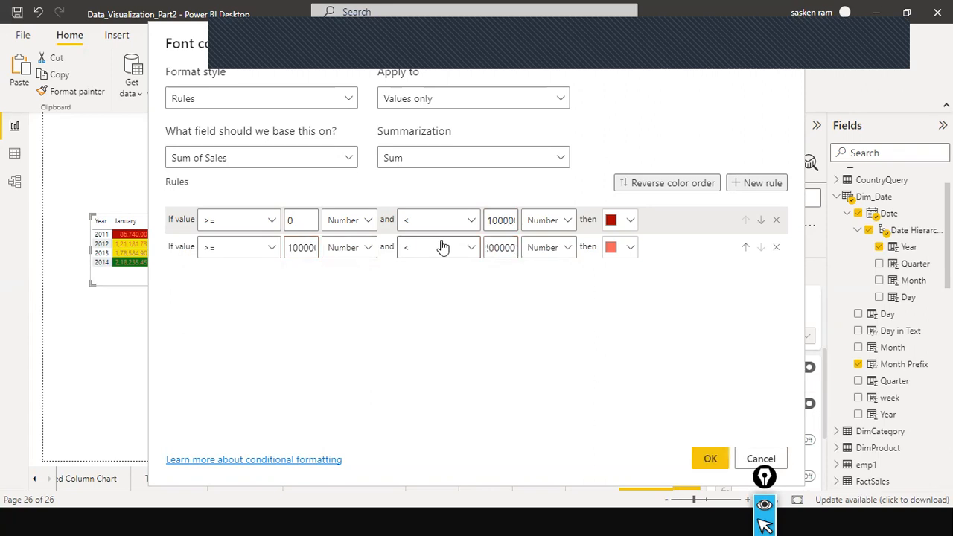
Give the second font color rule the custom yellow #E9ED04
click(630, 247)
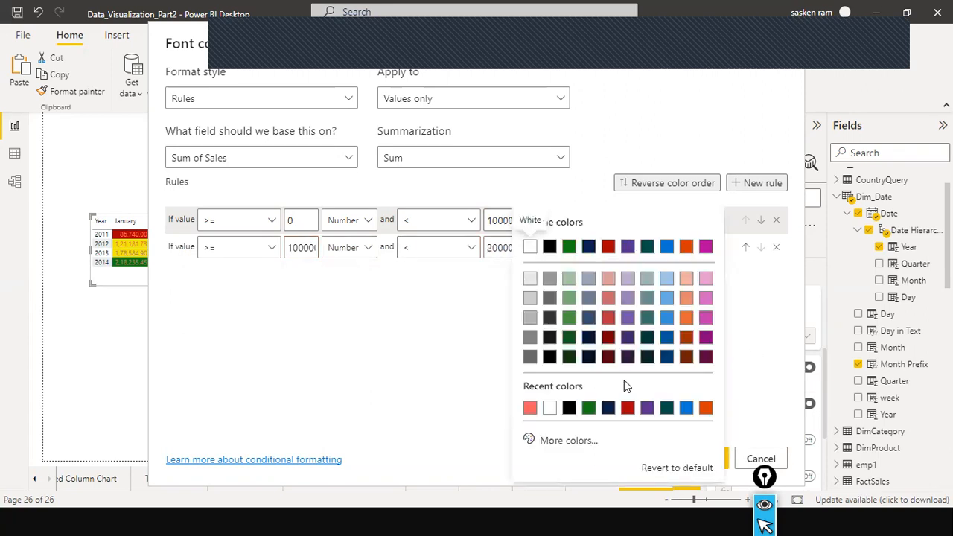
click(572, 442)
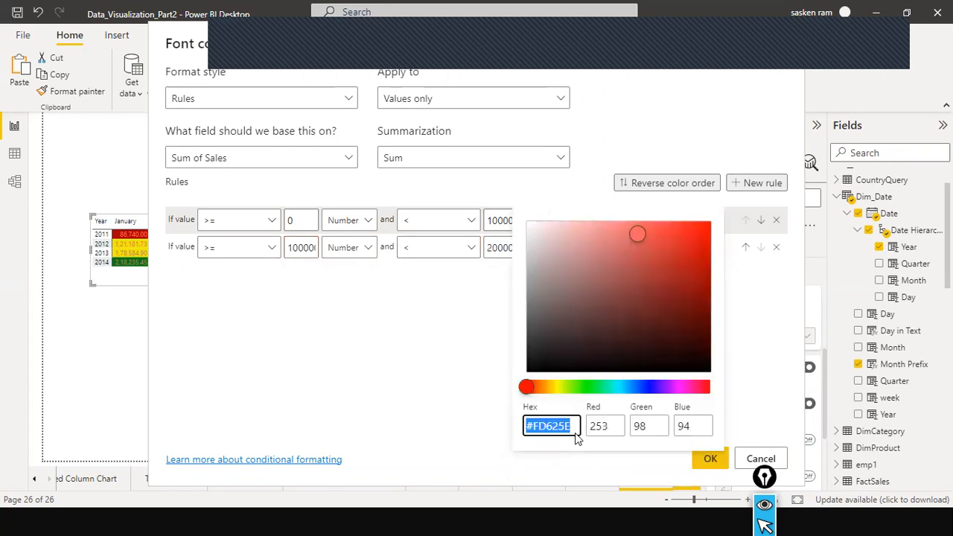
click(564, 388)
drag(564, 388, 556, 389)
click(701, 230)
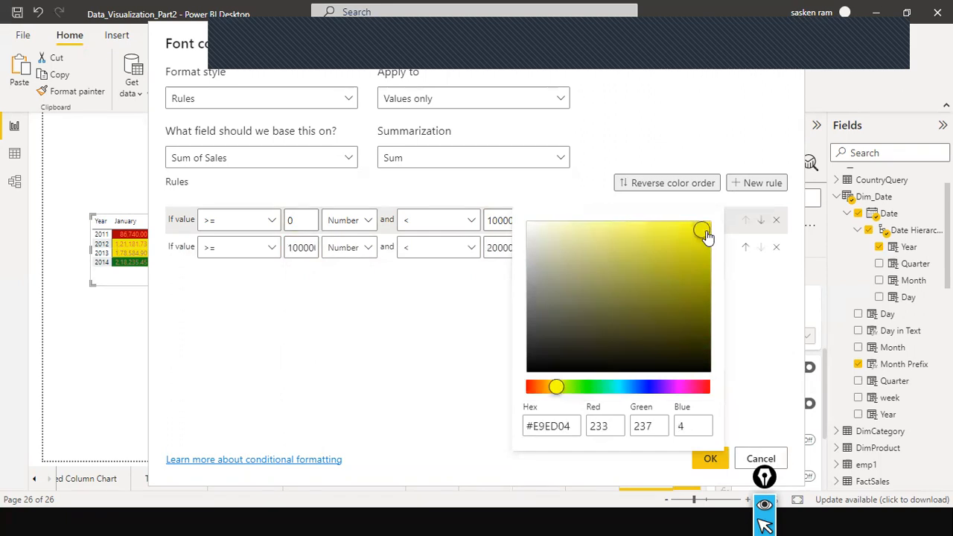
click(408, 409)
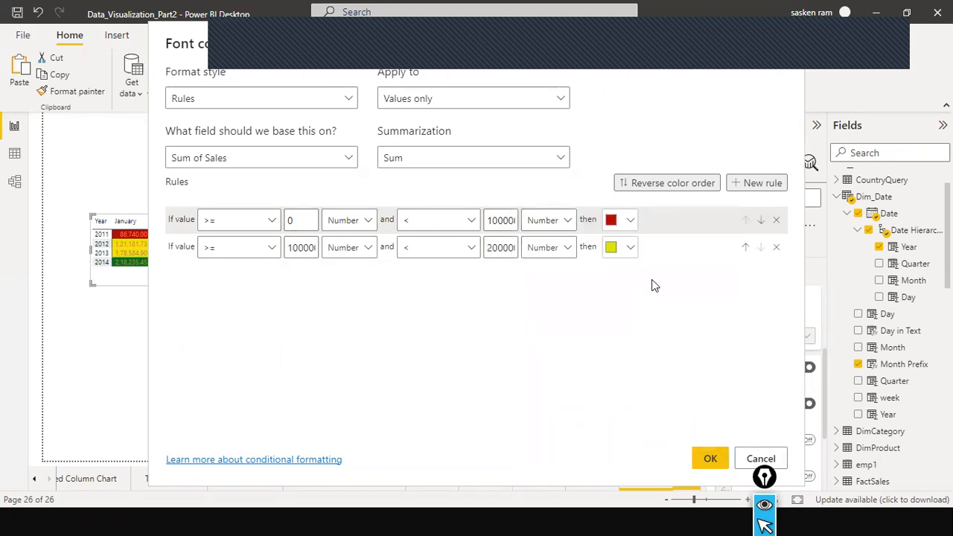
Add a third font color rule for values >= 200000 and < 500000 as Number in green, and apply the font rules
click(752, 182)
click(298, 275)
text(20)
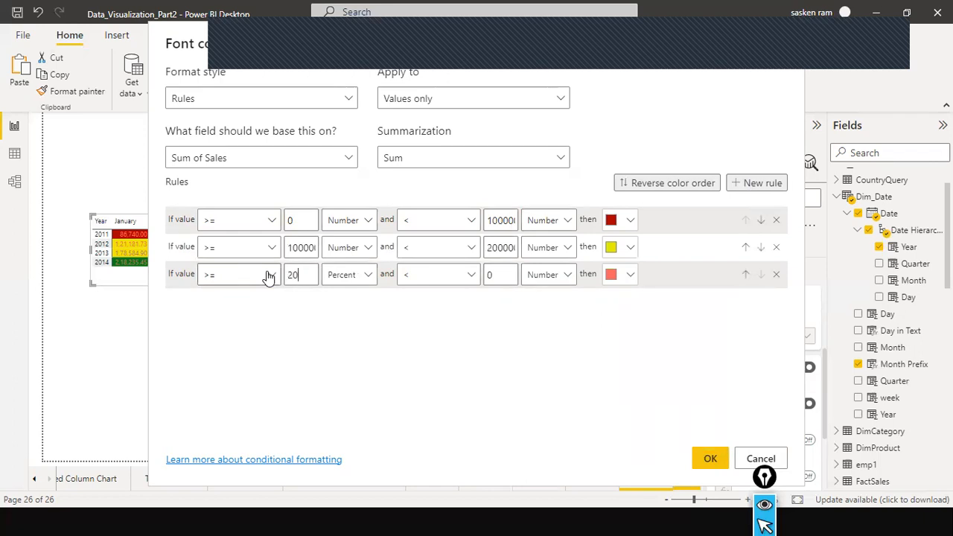
text(0000)
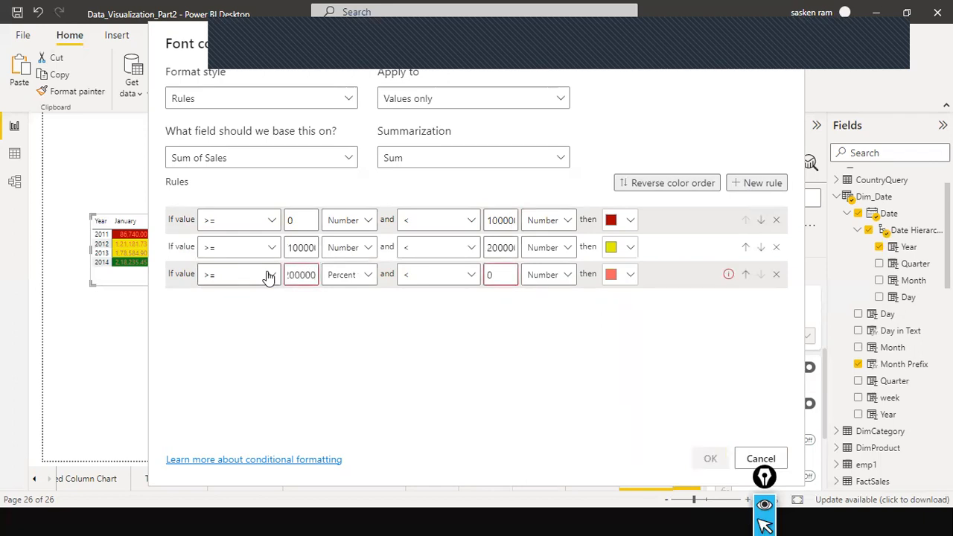
click(341, 278)
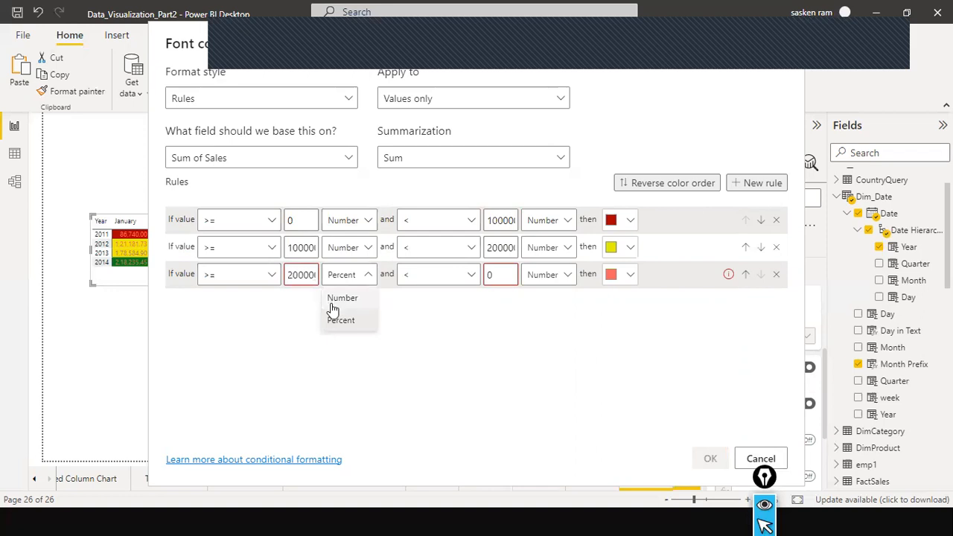
click(332, 302)
double_click(505, 277)
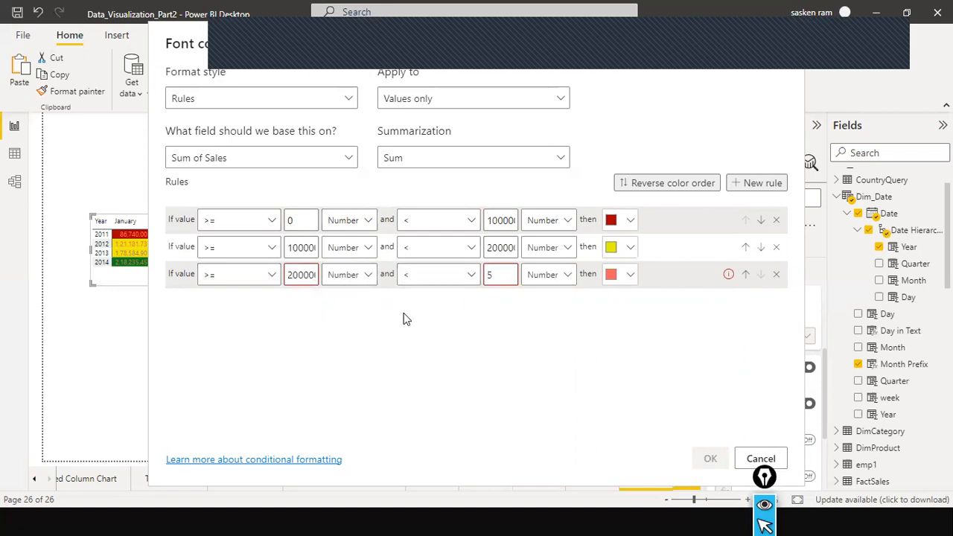
text(500000)
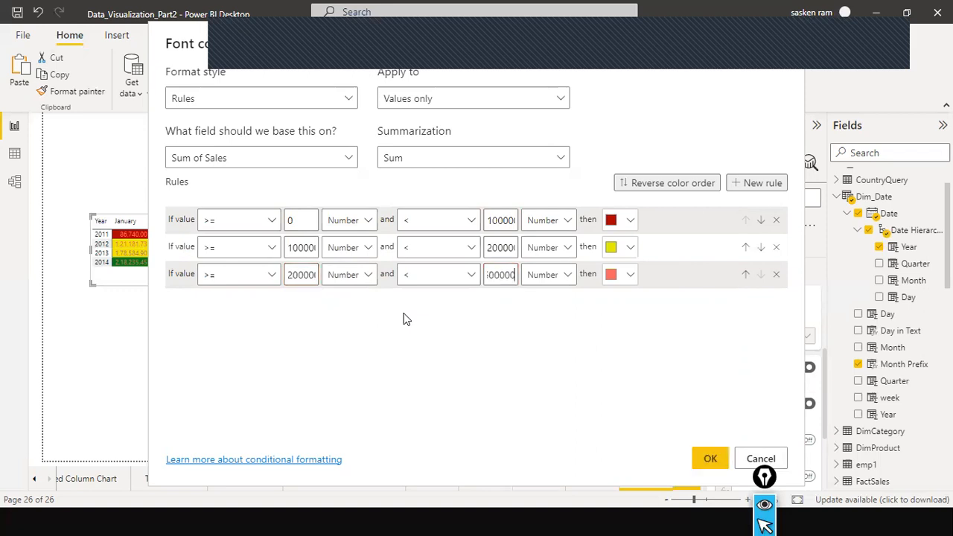
click(631, 277)
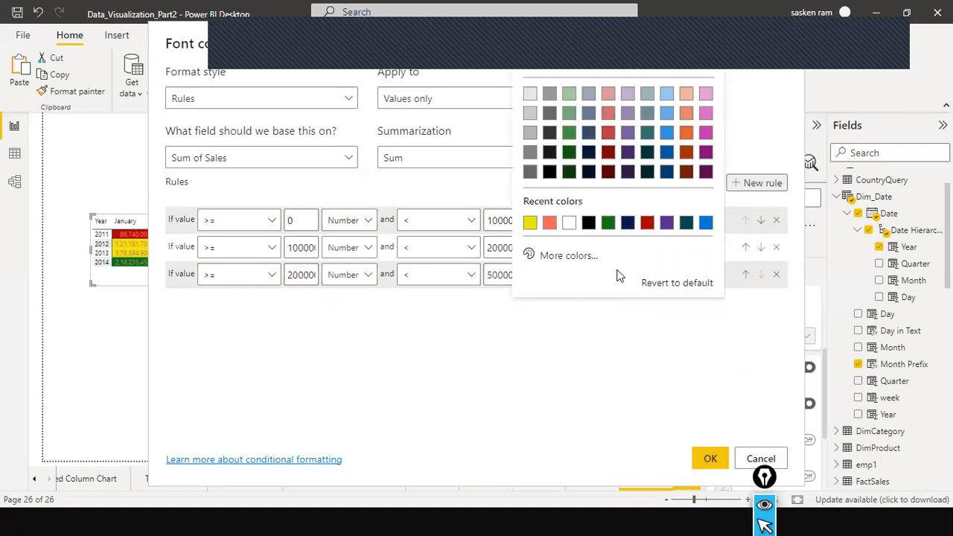
click(606, 223)
click(710, 460)
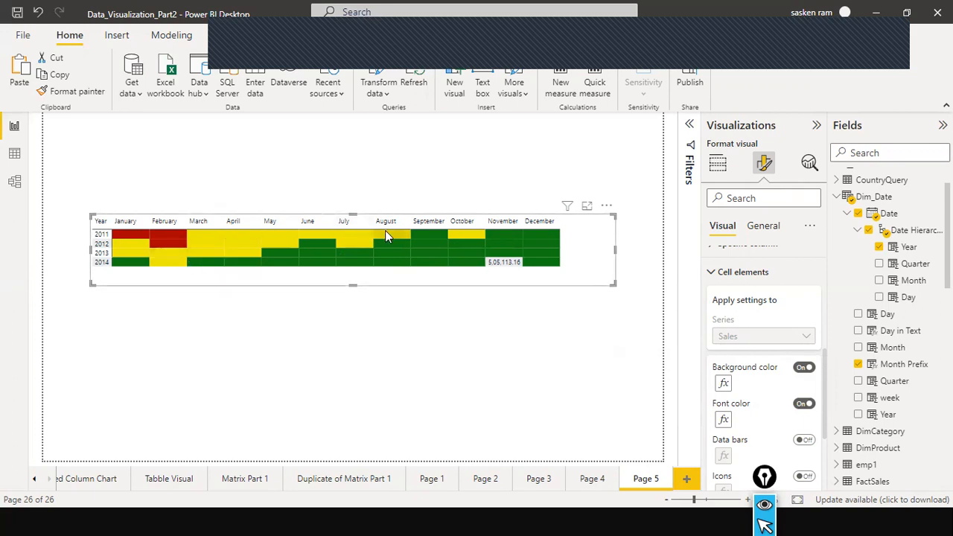
Extend the matrix visual slightly downward to make it taller
mouse_move(386, 235)
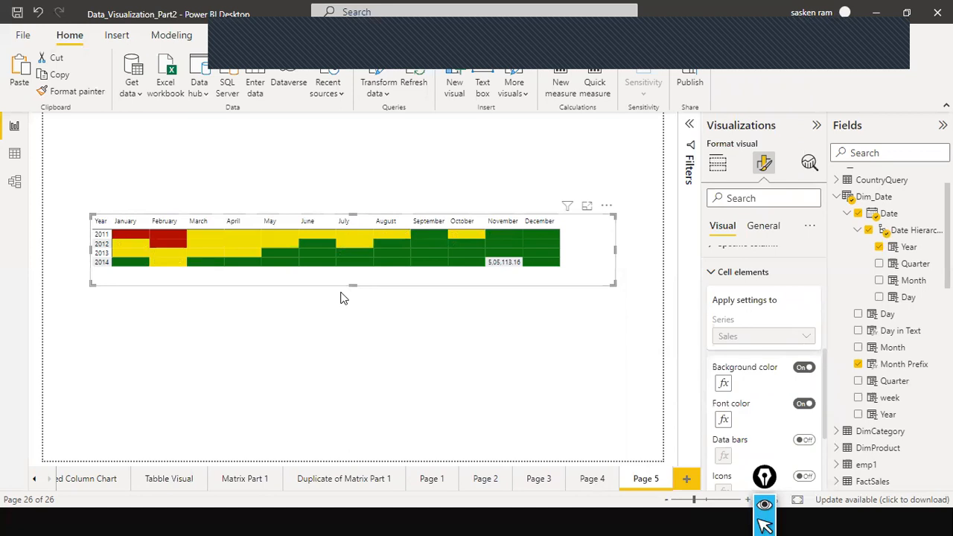
drag(357, 283, 365, 304)
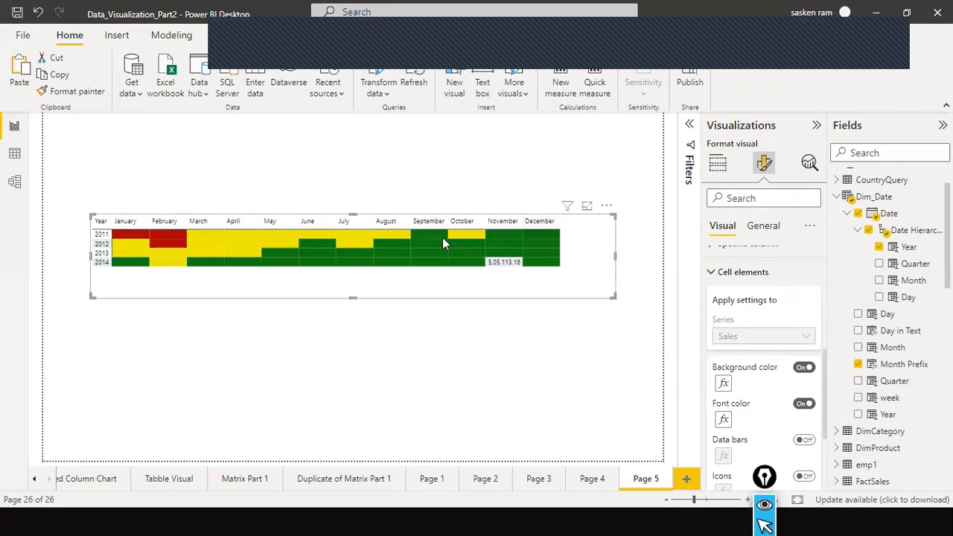
mouse_move(298, 252)
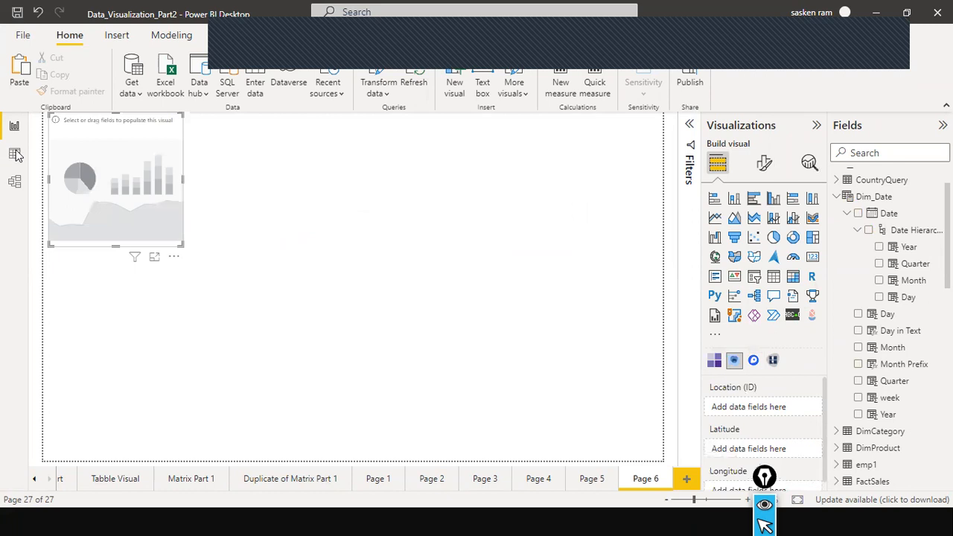
Widen and reposition the empty heatmap visual on Page 6, and assign Country from sales_w04 as its Location (ID)
drag(111, 157, 513, 275)
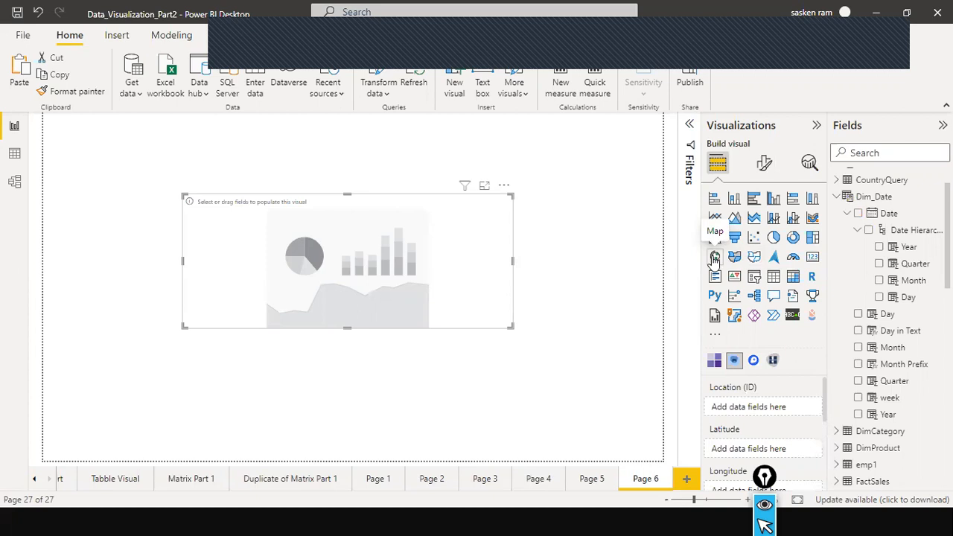
drag(436, 254, 409, 240)
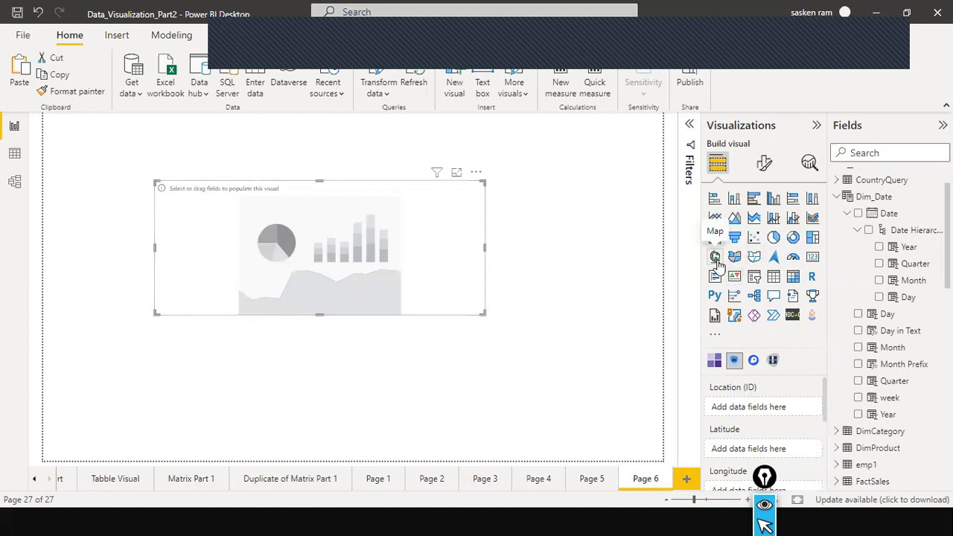
scroll(892, 237, down, 10)
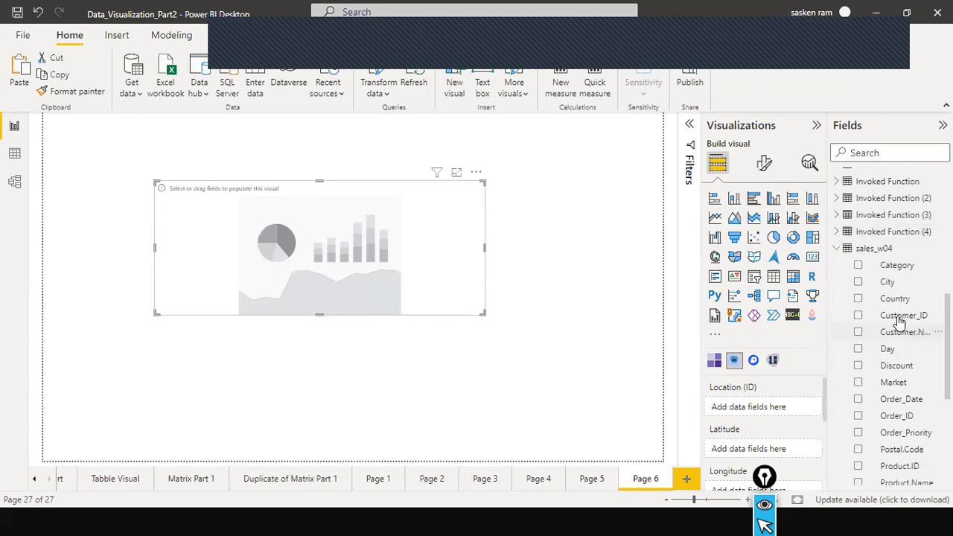
drag(896, 300, 380, 231)
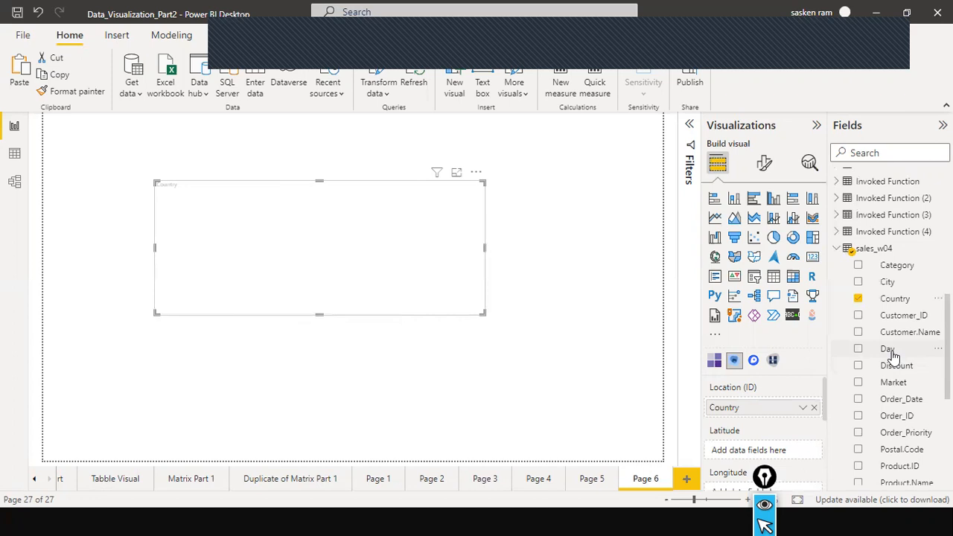
scroll(893, 356, down, 5)
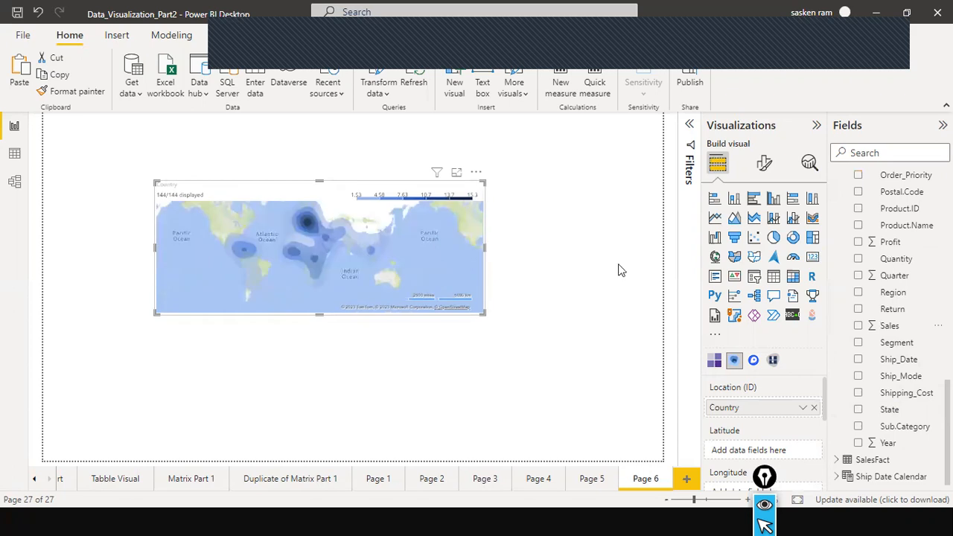
Enlarge the Country heatmap visual in width and height, and reposition it to cover much of the page
drag(618, 270, 618, 271)
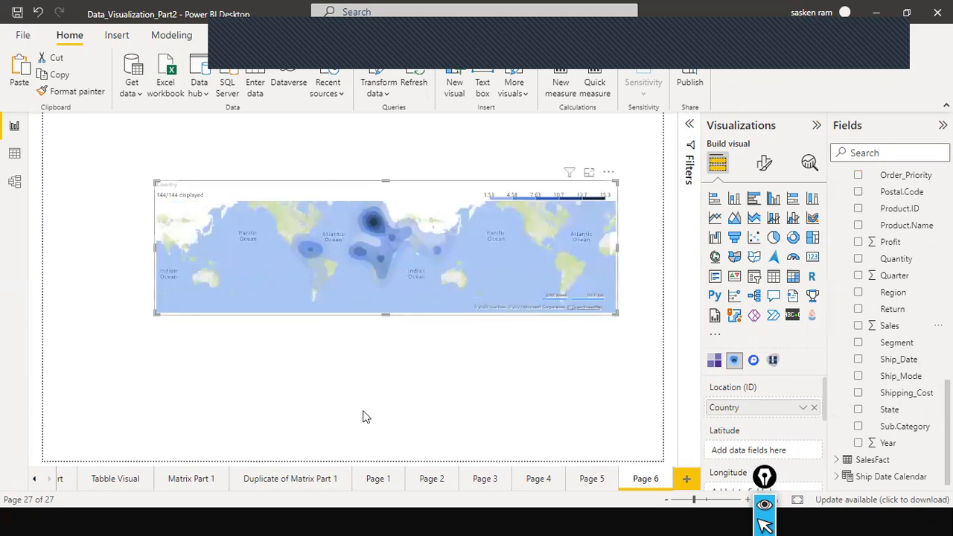
drag(363, 417, 365, 429)
drag(350, 185, 313, 249)
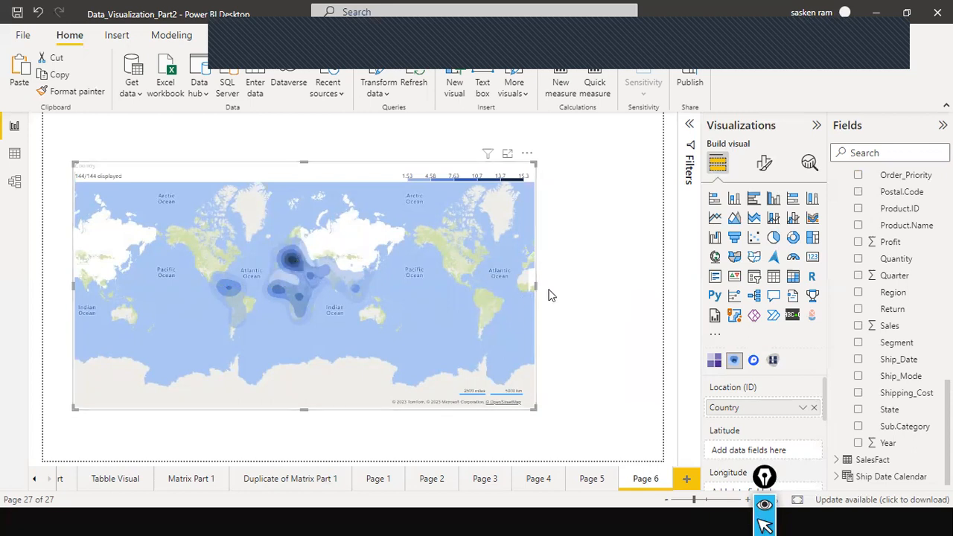
Widen the Country heatmap visual to nearly the full width of Page 6
drag(536, 284, 642, 304)
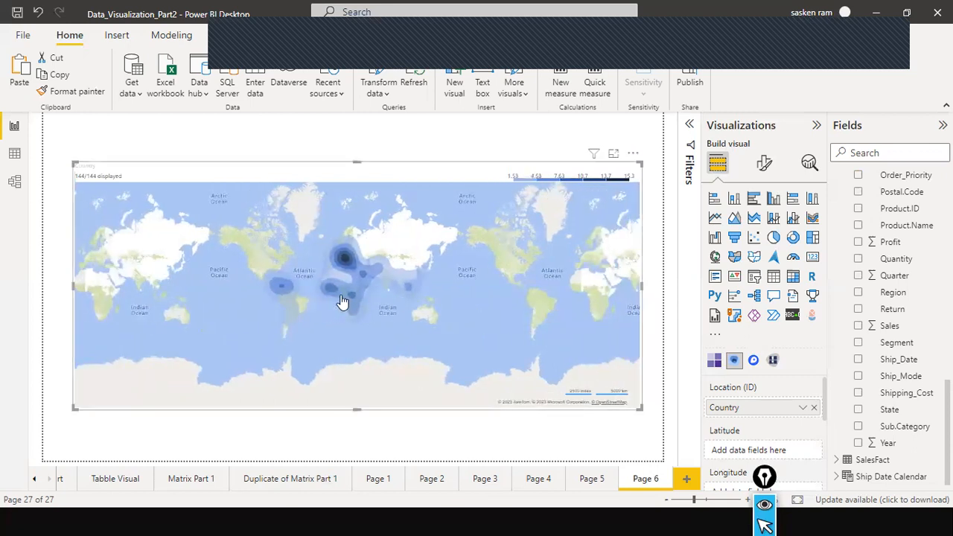
Examine the Country heatmap's density worldwide and around India and South Asia at different zoom levels
scroll(342, 301, up, 3)
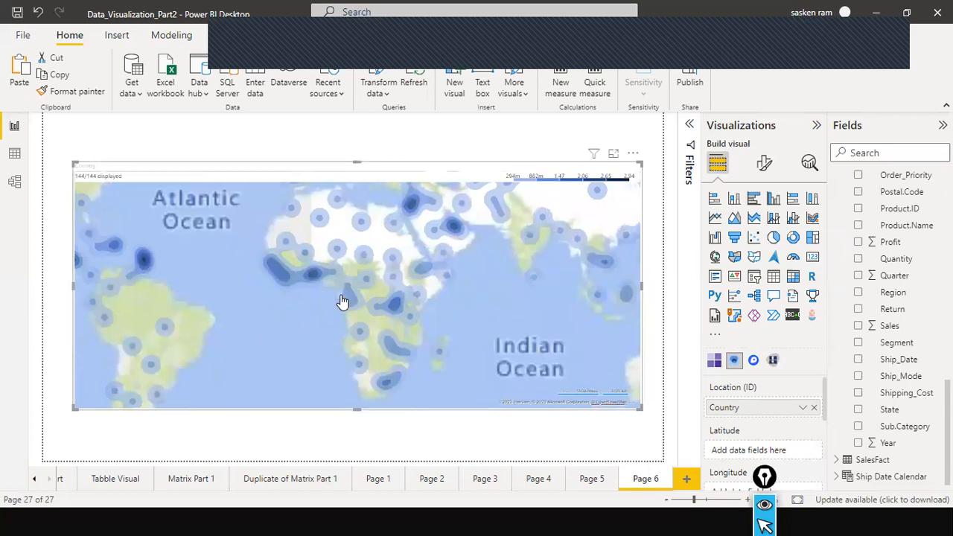
scroll(342, 301, down, 5)
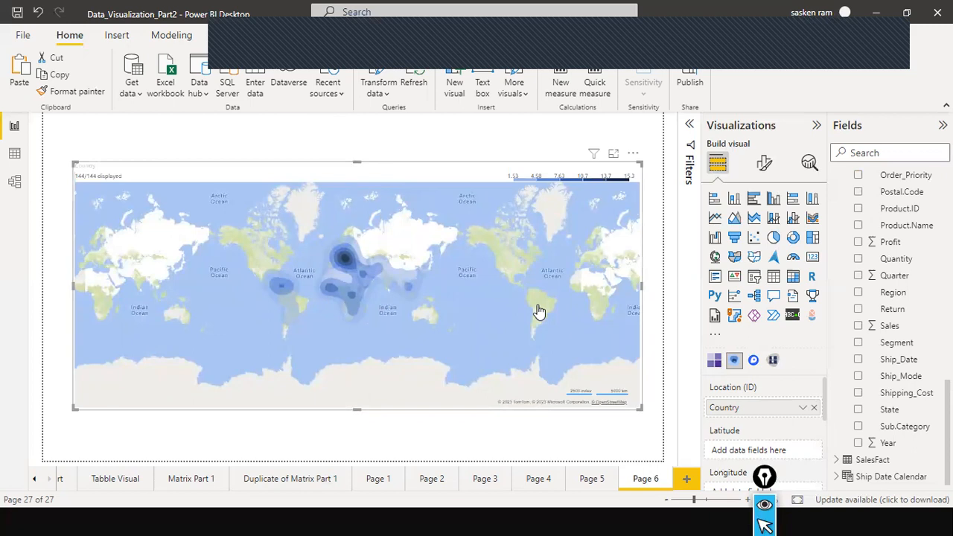
scroll(540, 311, up, 2)
scroll(540, 311, down, 2)
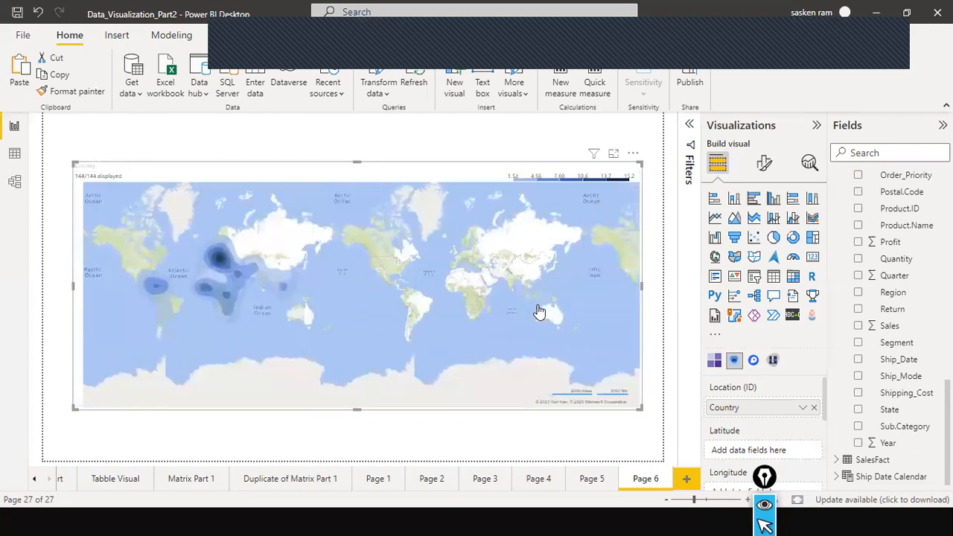
scroll(540, 311, up, 2)
drag(540, 312, 146, 325)
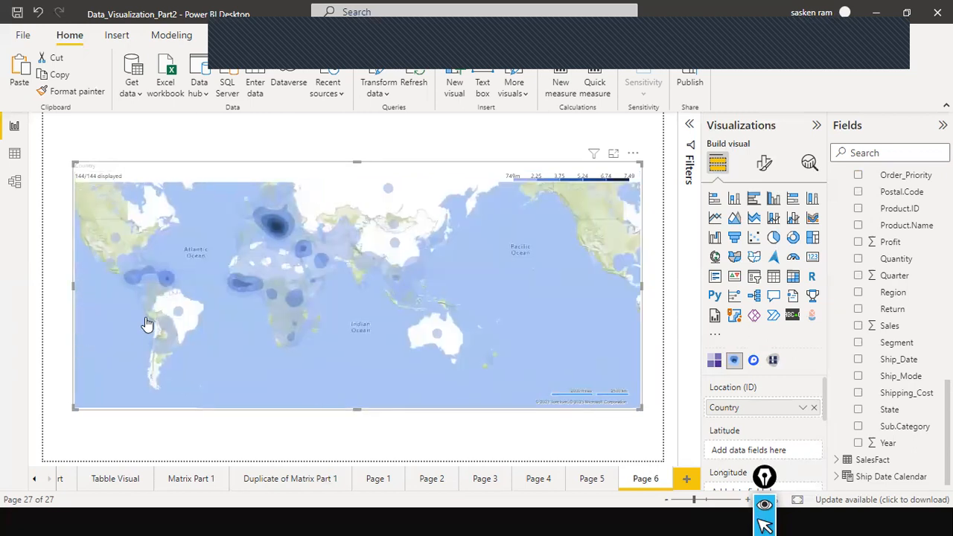
drag(633, 347, 388, 341)
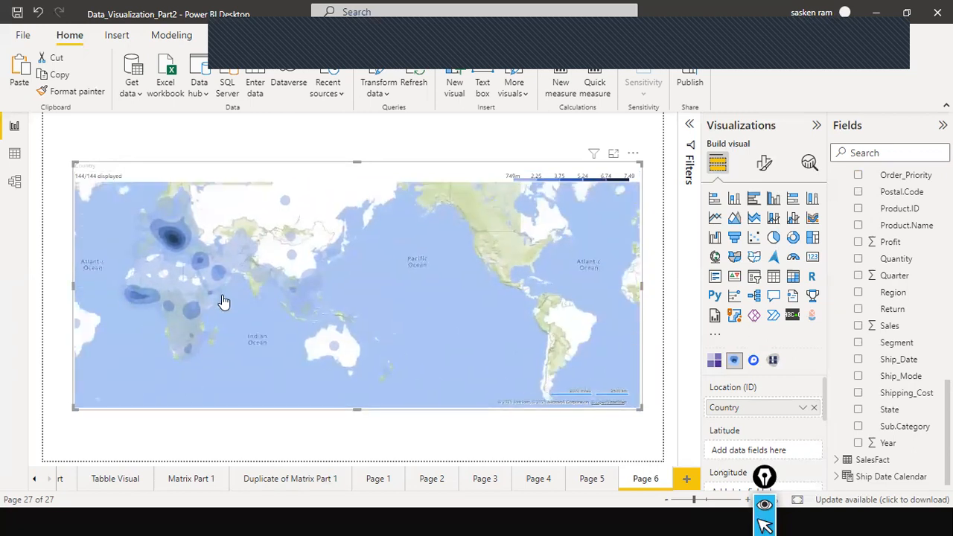
scroll(336, 294, up, 3)
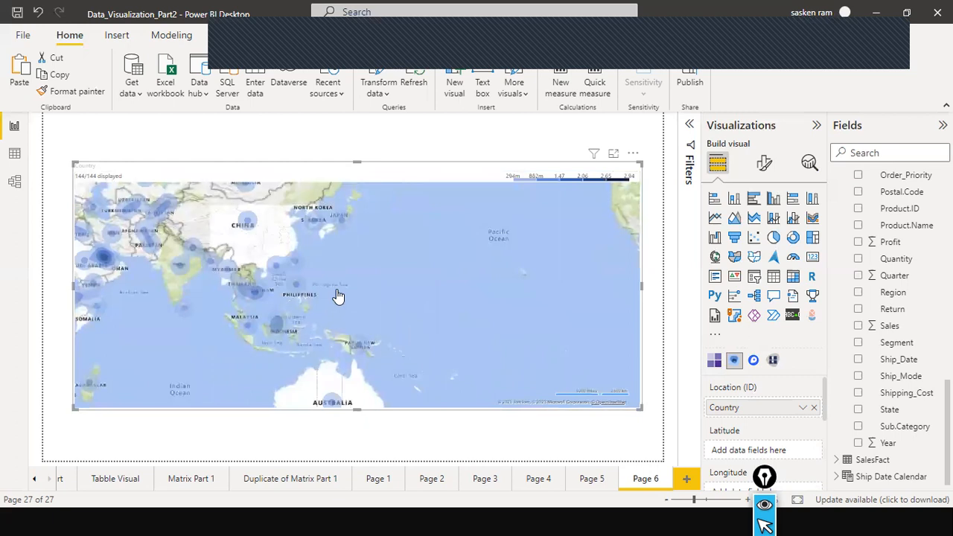
scroll(338, 293, up, 1)
drag(340, 278, 611, 304)
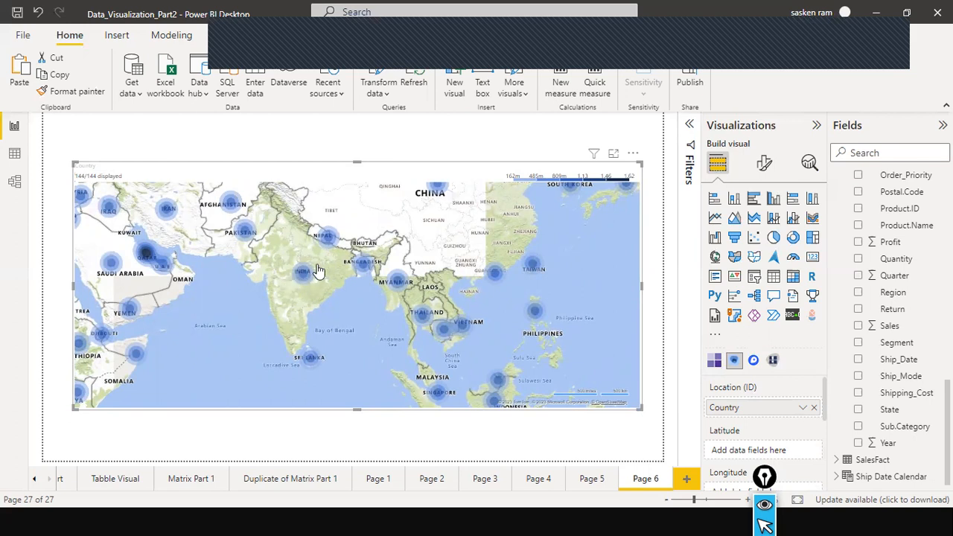
scroll(316, 269, up, 2)
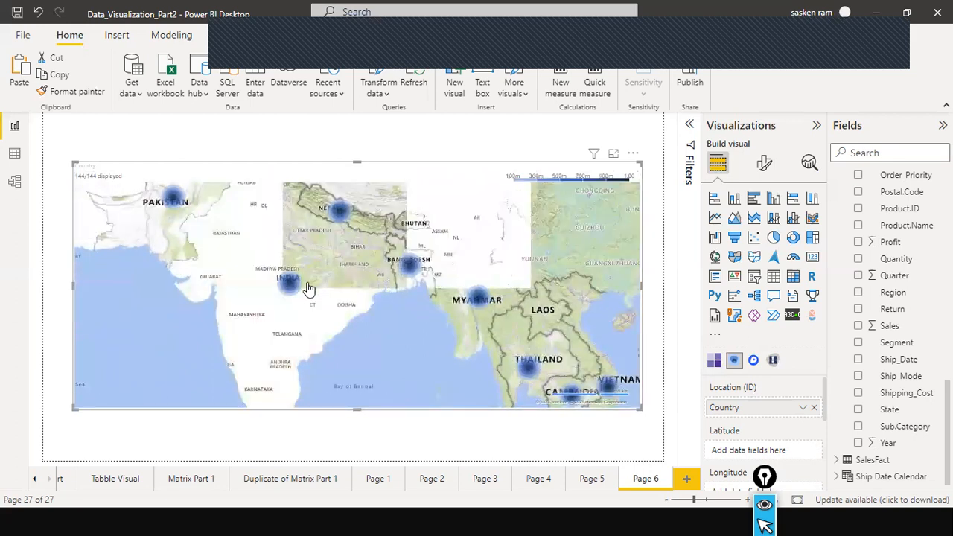
scroll(308, 289, down, 2)
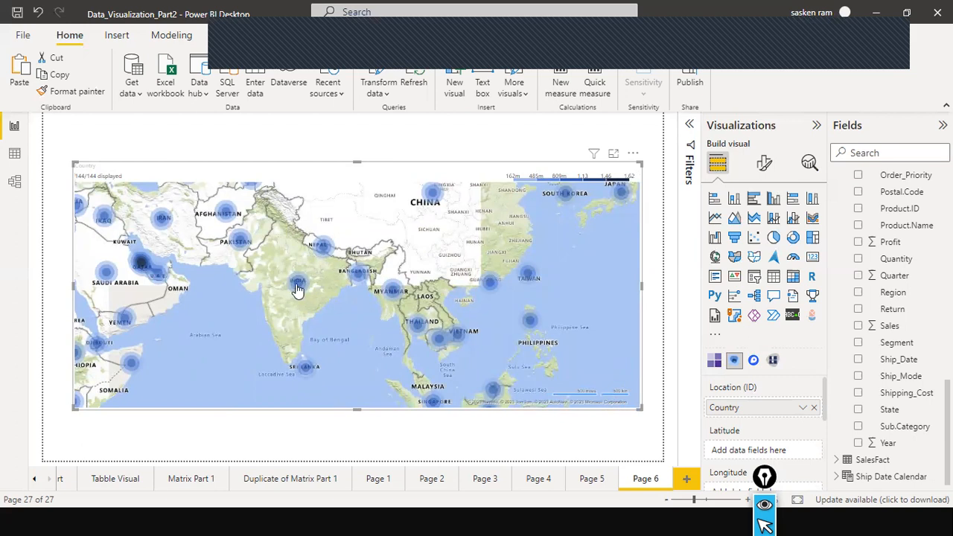
scroll(297, 289, down, 1)
scroll(257, 288, down, 1)
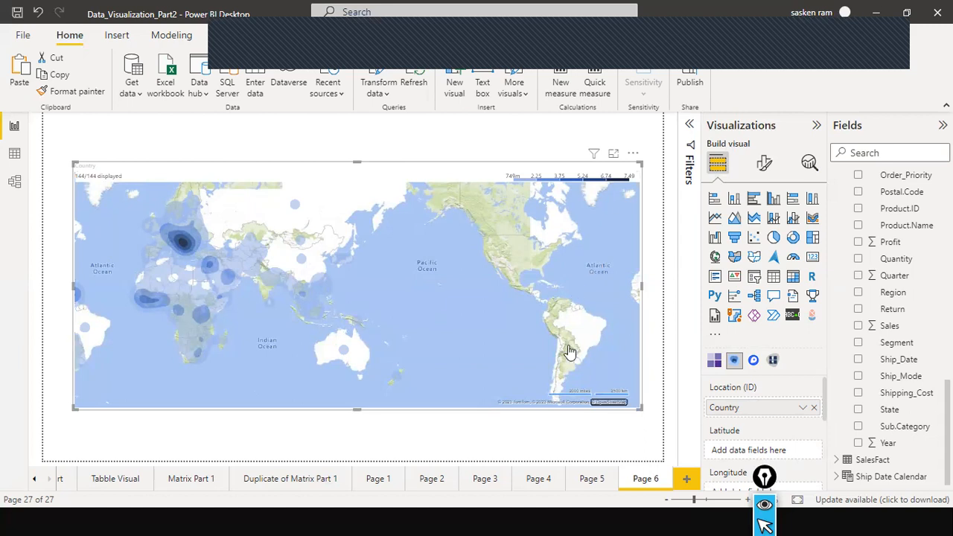
key(alt+Tab)
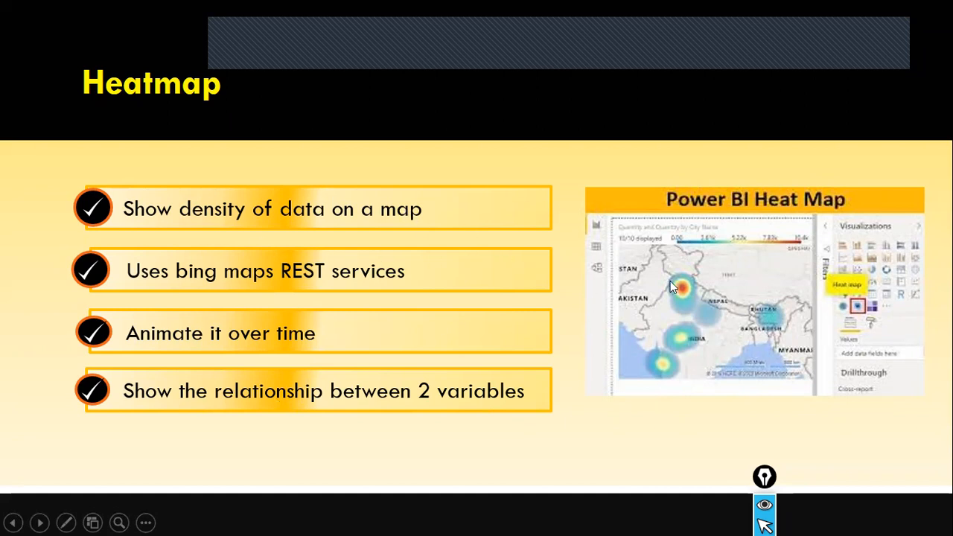
key(alt+Tab)
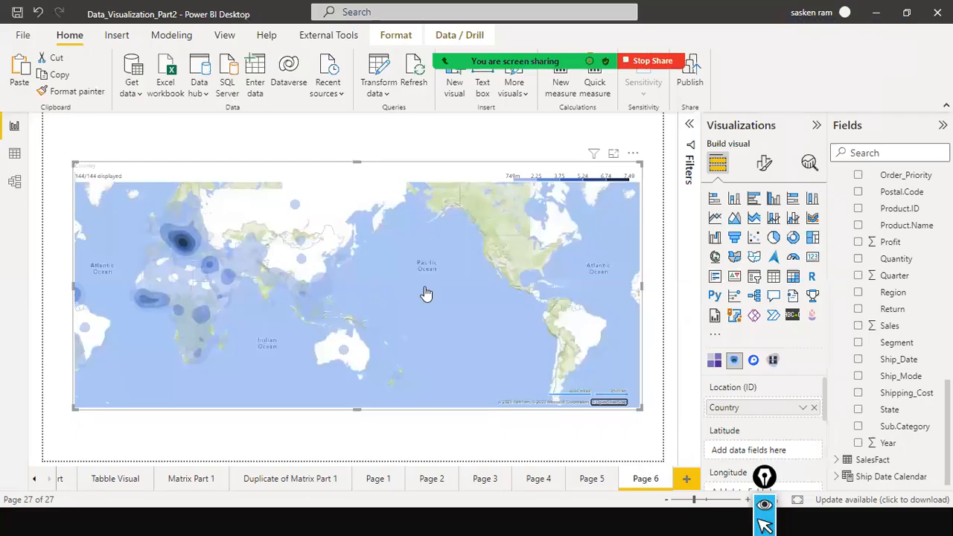
Assign Profit from sales_w04 as the Country heatmap's Value and inspect the shading around East Asia
scroll(779, 436, down, 2)
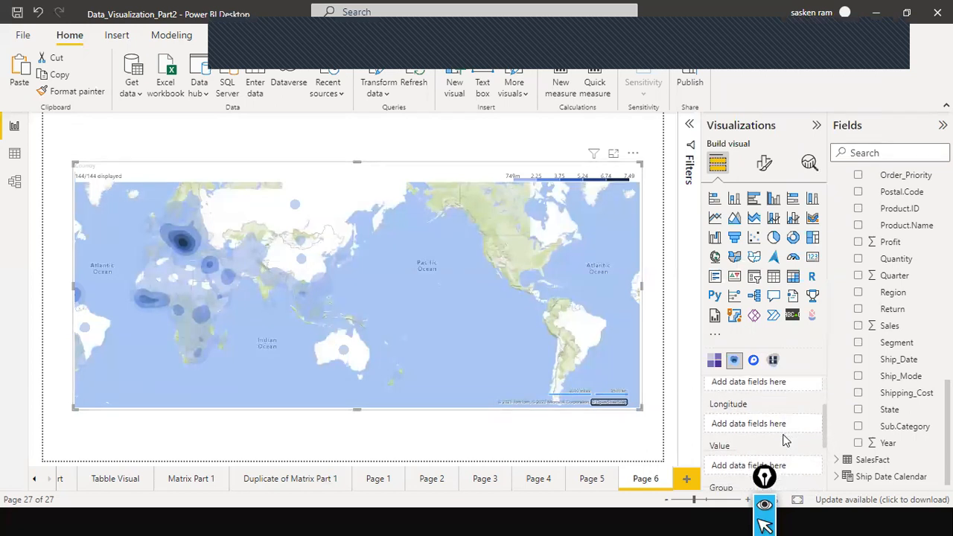
scroll(769, 423, up, 1)
drag(829, 295, 749, 462)
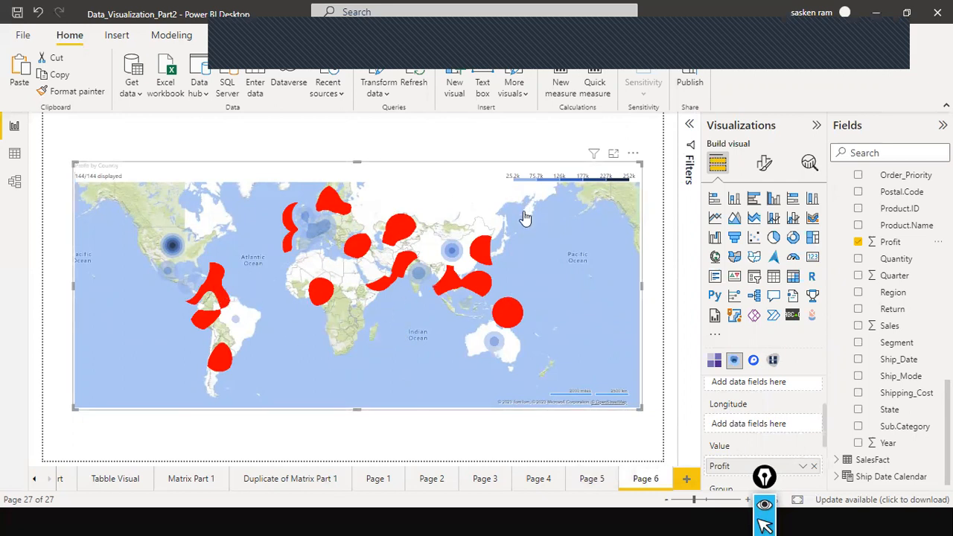
scroll(484, 266, up, 3)
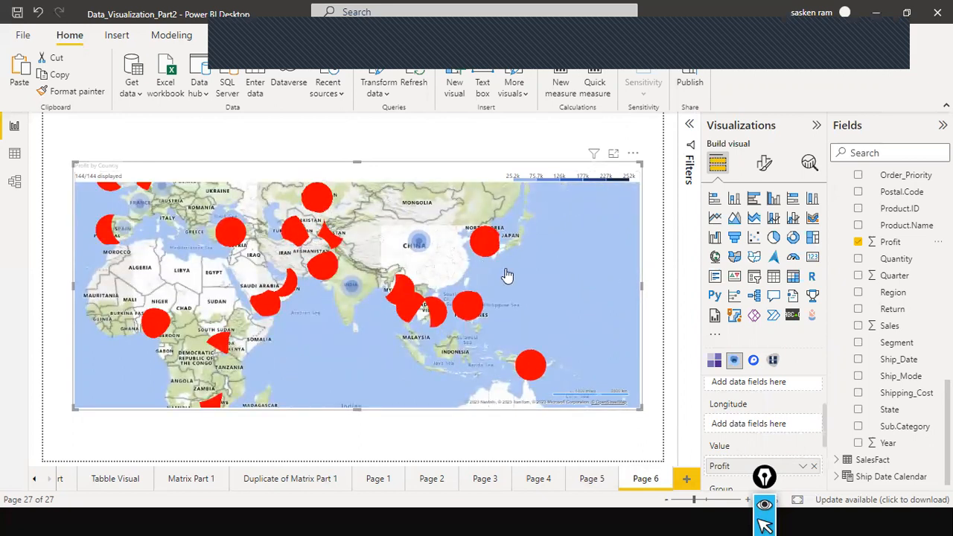
scroll(498, 251, up, 3)
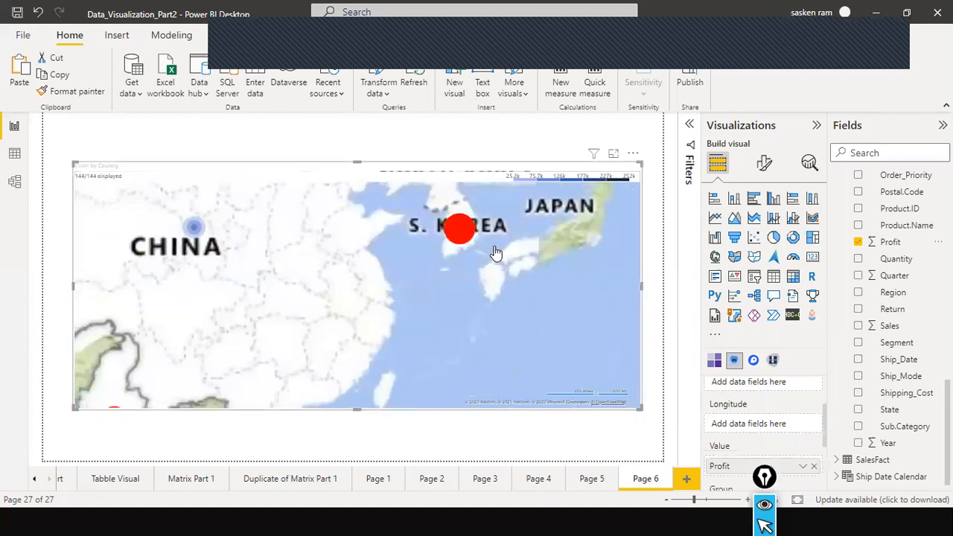
scroll(496, 252, down, 3)
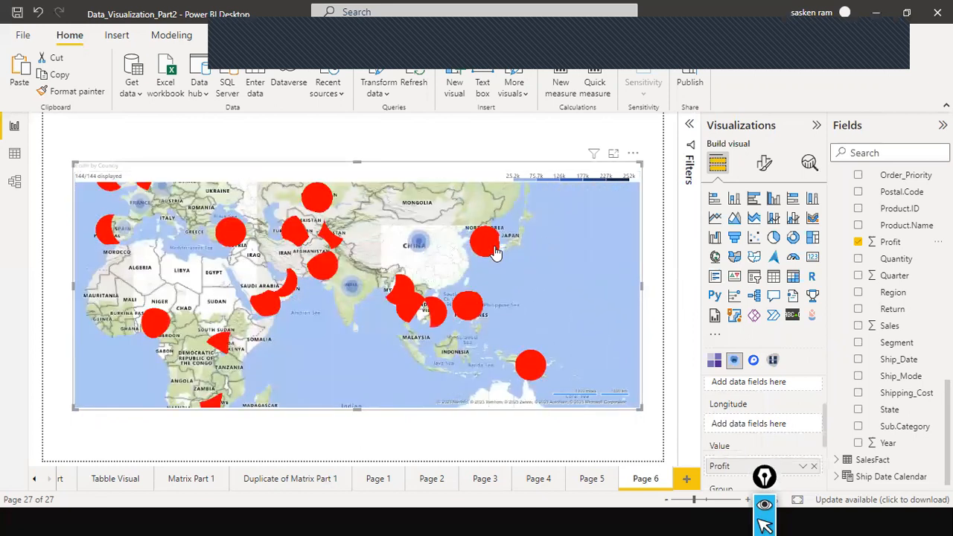
scroll(496, 251, down, 3)
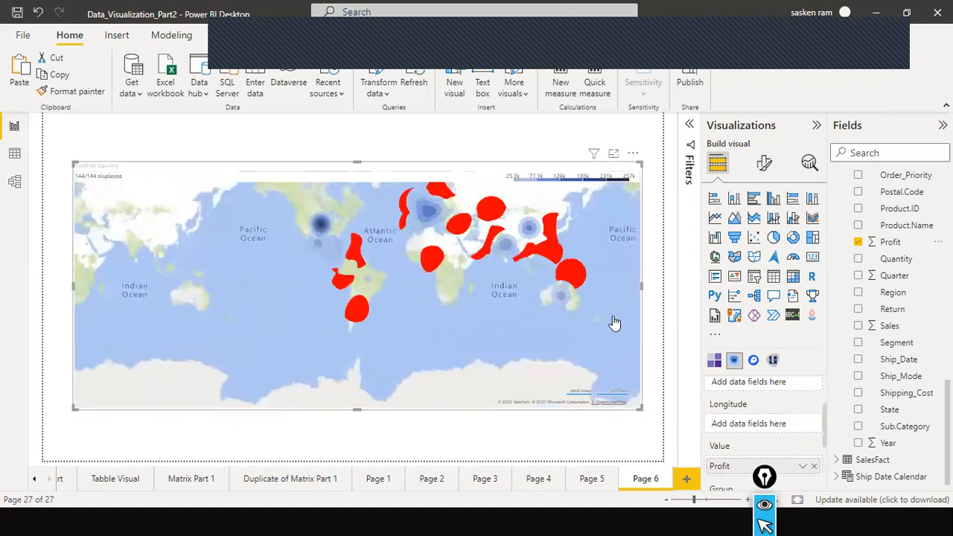
Assign Category from sales_w04 as the heatmap's Group
scroll(774, 423, down, 1)
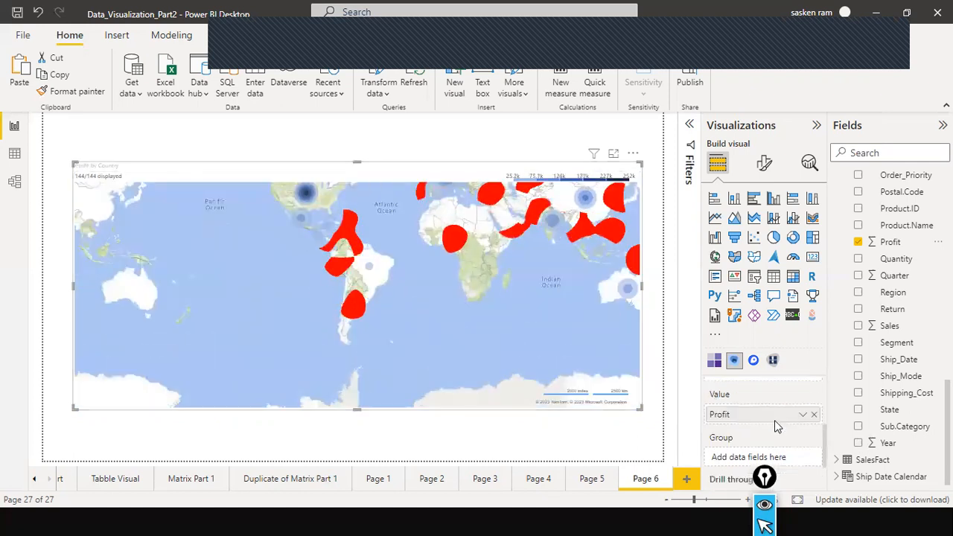
scroll(789, 393, down, 1)
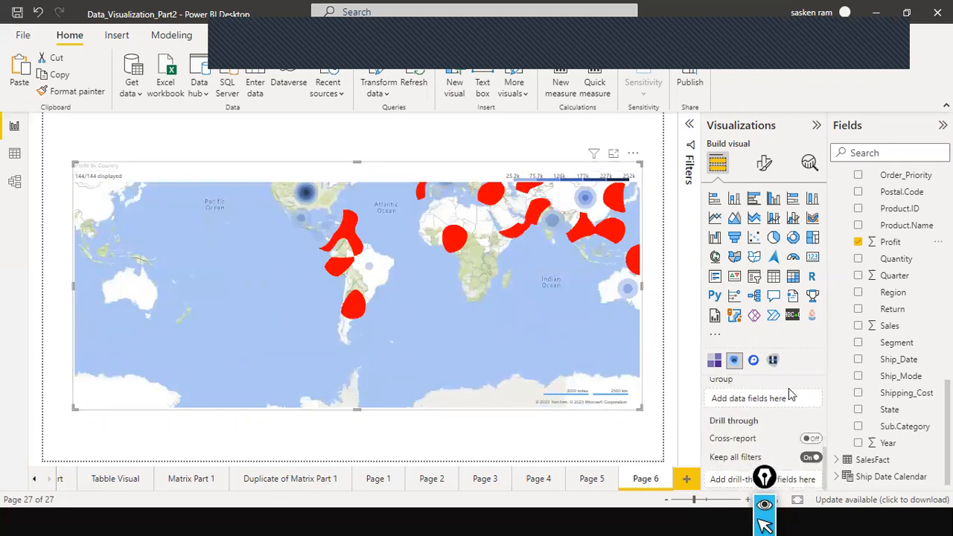
scroll(791, 394, up, 2)
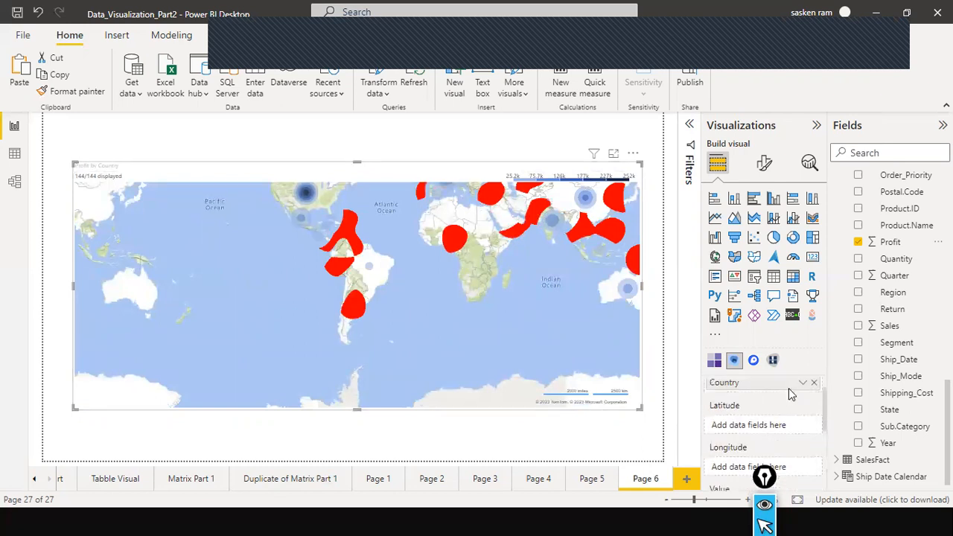
scroll(791, 394, up, 1)
scroll(791, 394, down, 2)
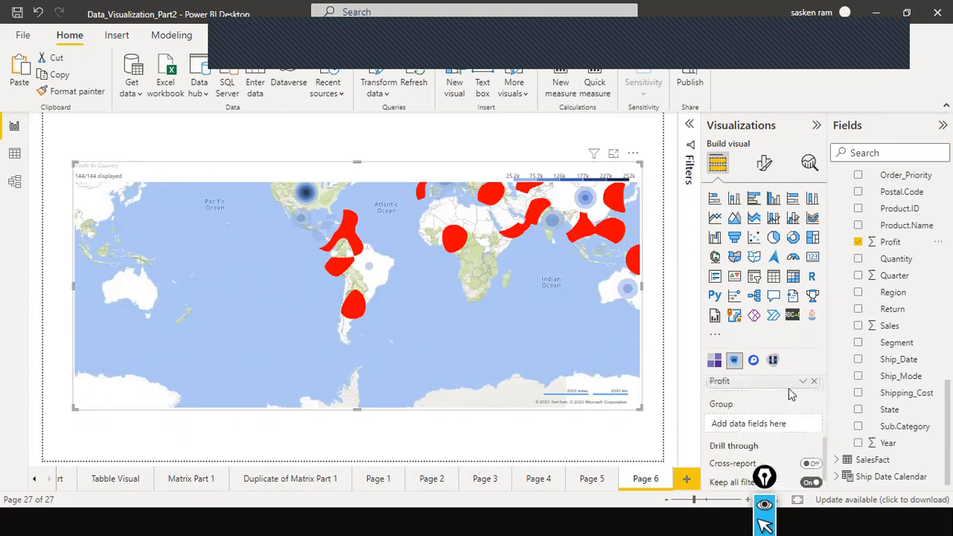
scroll(791, 394, down, 1)
scroll(791, 394, up, 1)
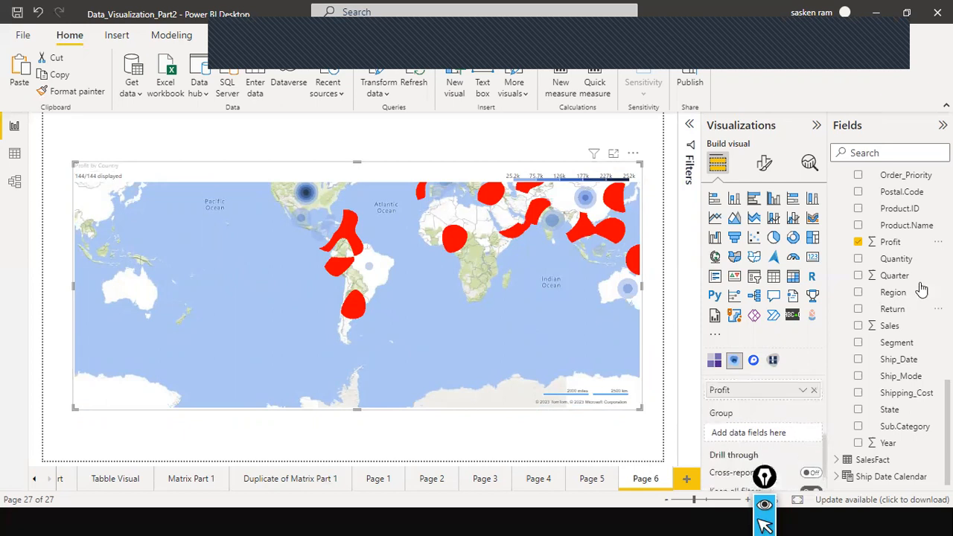
scroll(896, 235, up, 5)
drag(894, 198, 763, 433)
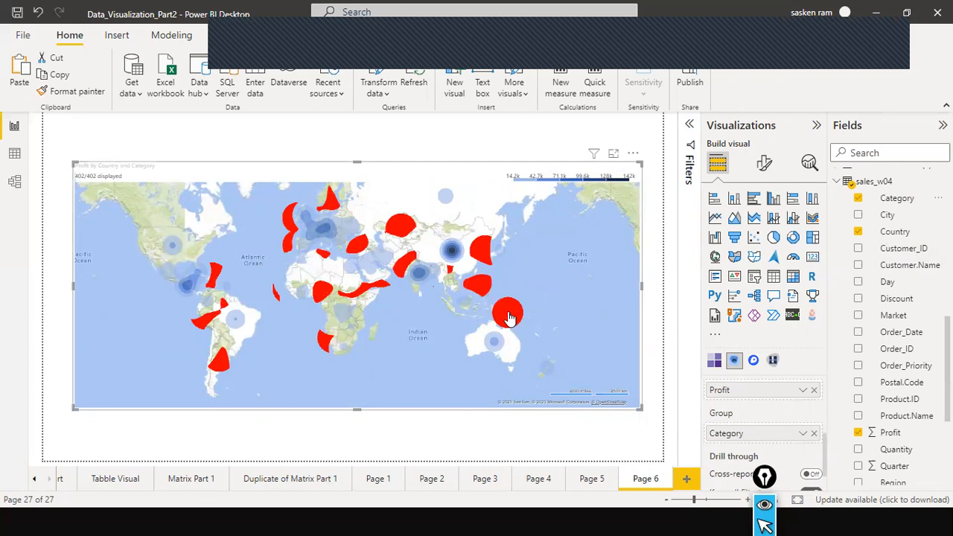
Expand the heatmap's Group and Animation format settings, and play the animation through the Category groups
click(765, 164)
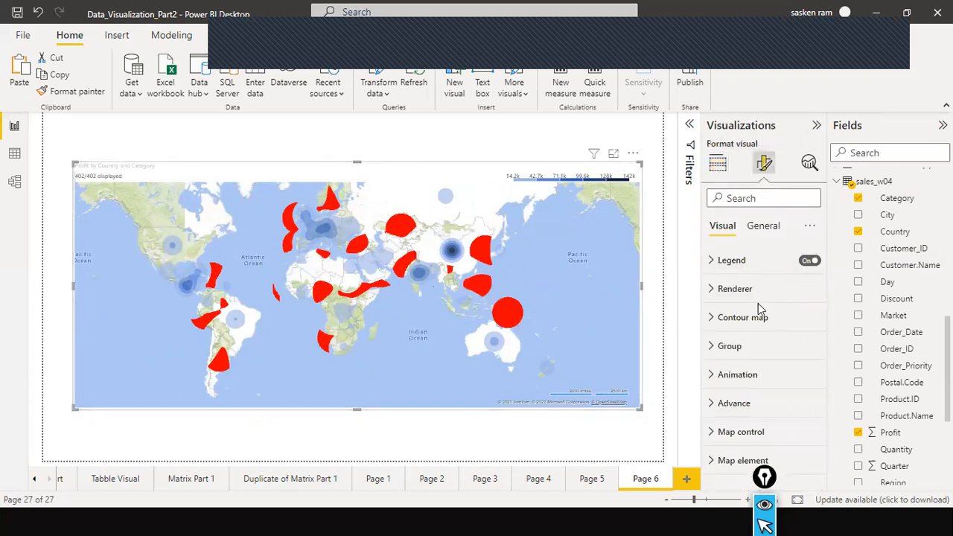
click(775, 341)
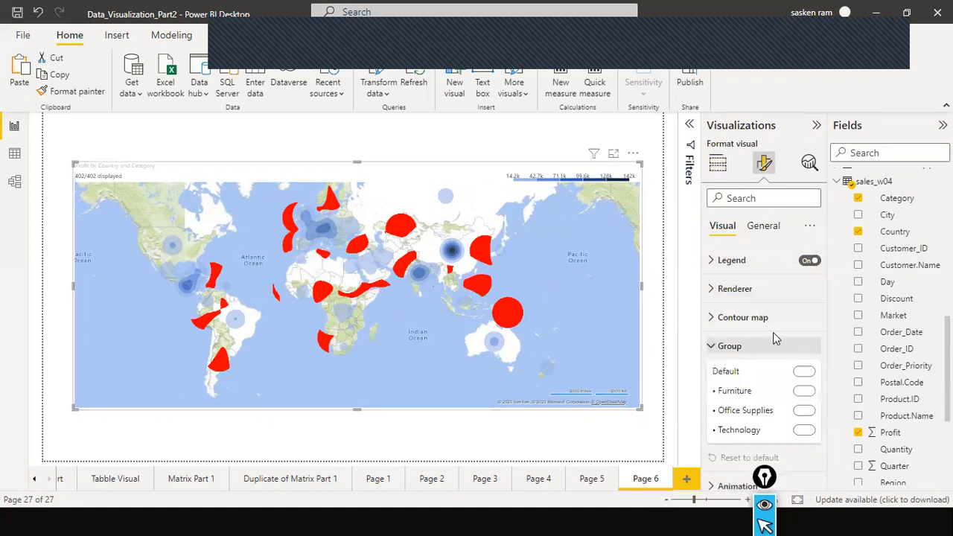
scroll(775, 339, down, 2)
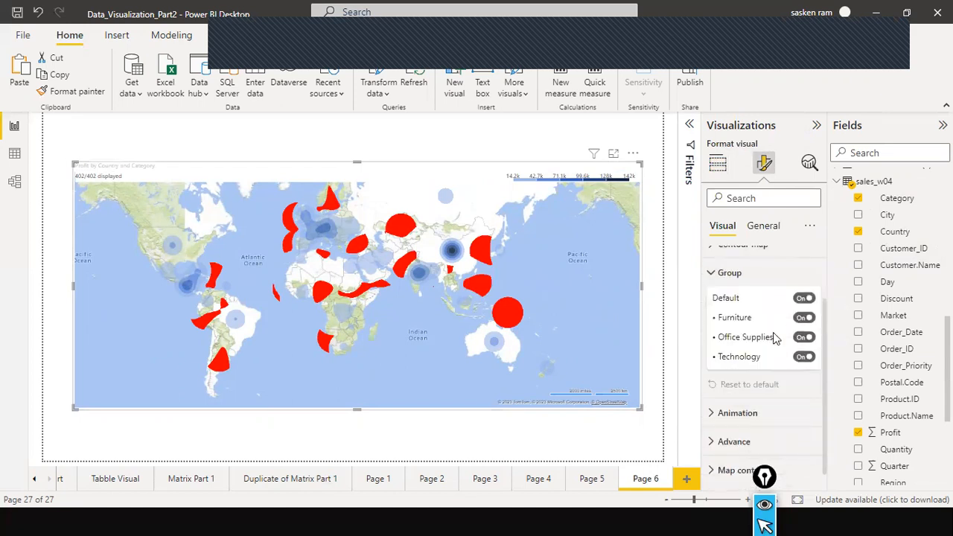
scroll(775, 339, down, 1)
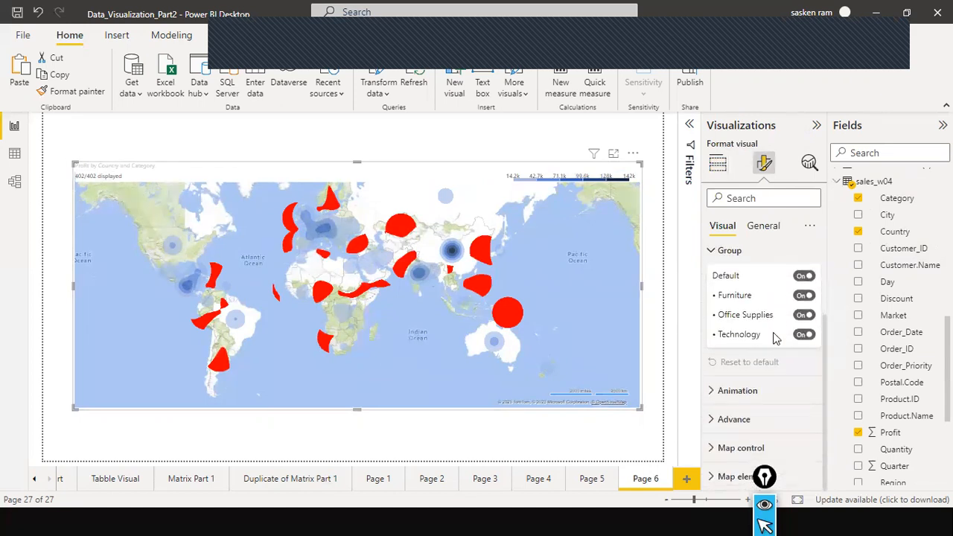
click(712, 391)
scroll(817, 366, down, 3)
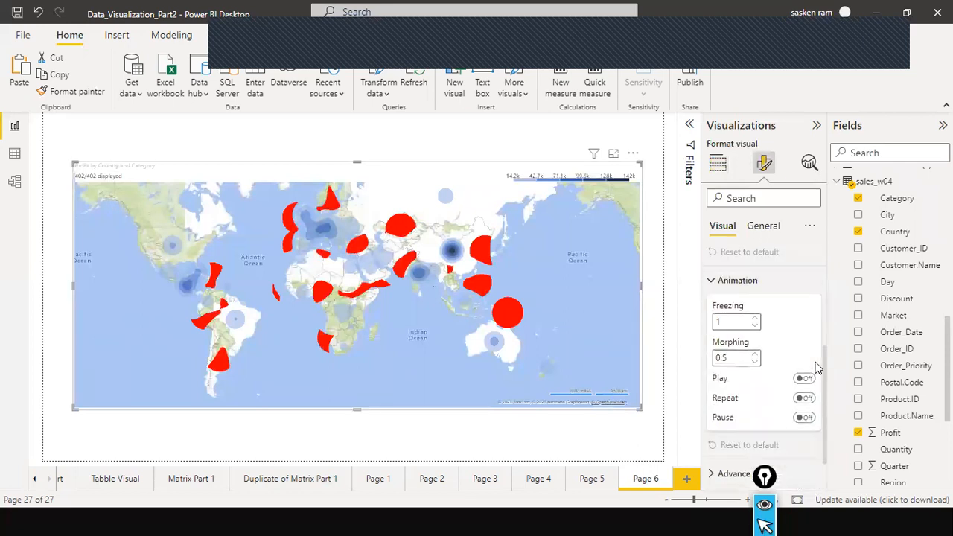
click(811, 382)
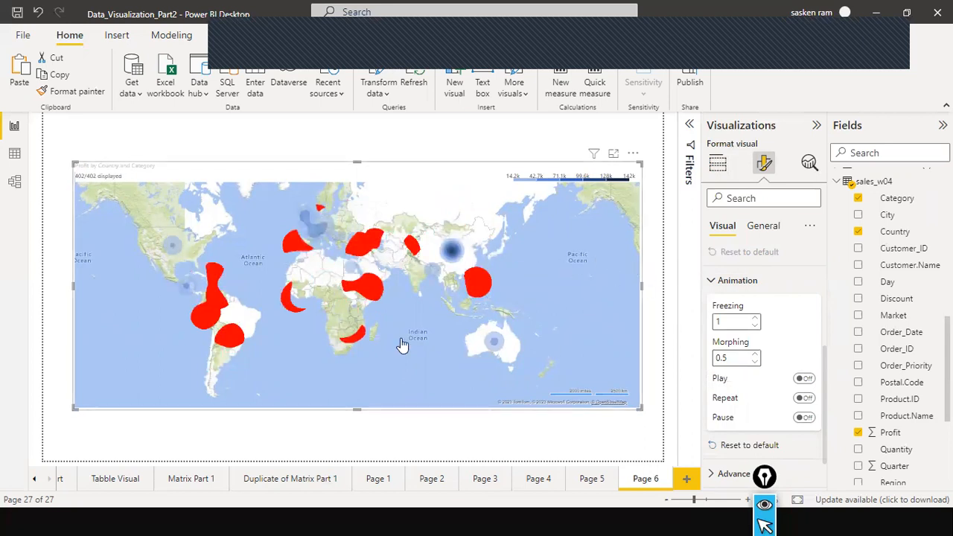
Replay the heatmap's Category animation to compare how the profit areas change between groups
click(808, 381)
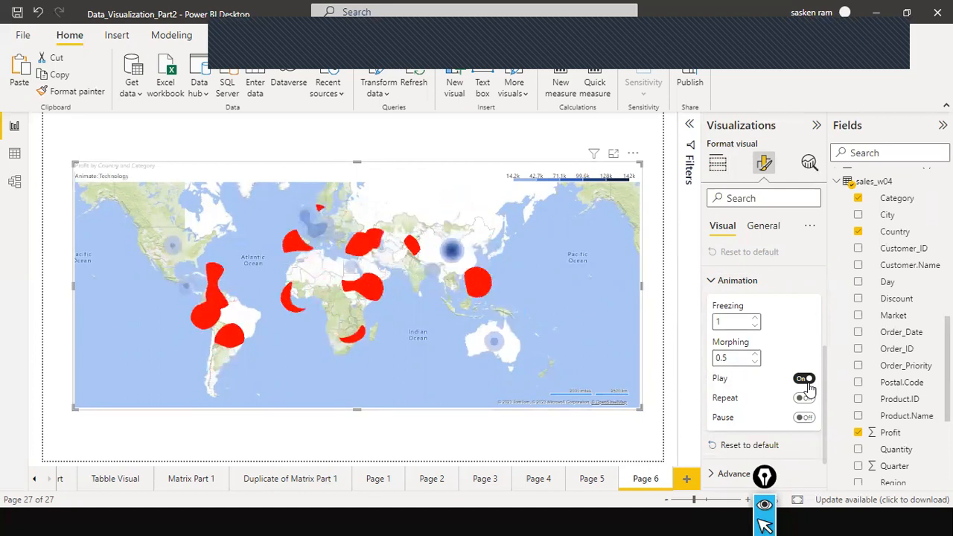
click(804, 379)
click(806, 380)
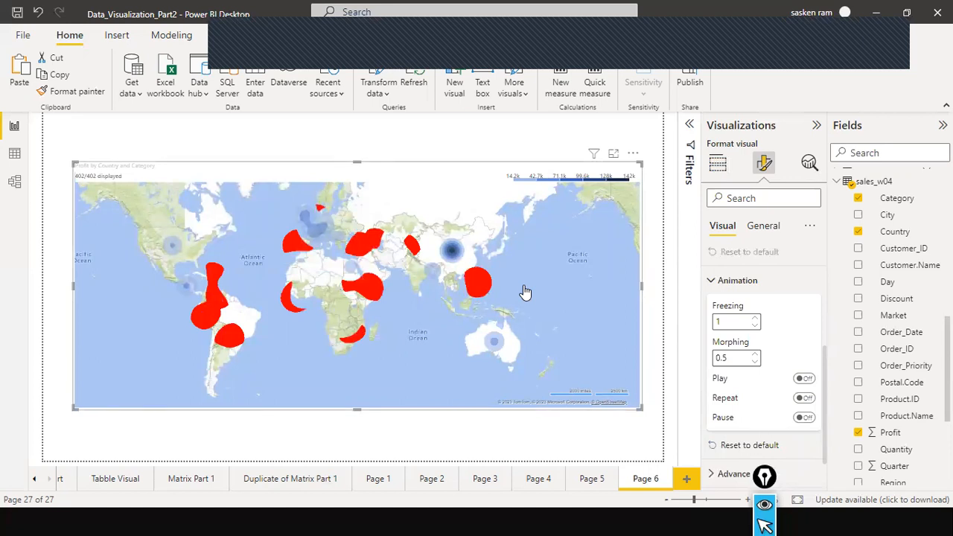
Turn on both Play and Repeat so the heatmap's Category animation loops
click(806, 379)
click(806, 399)
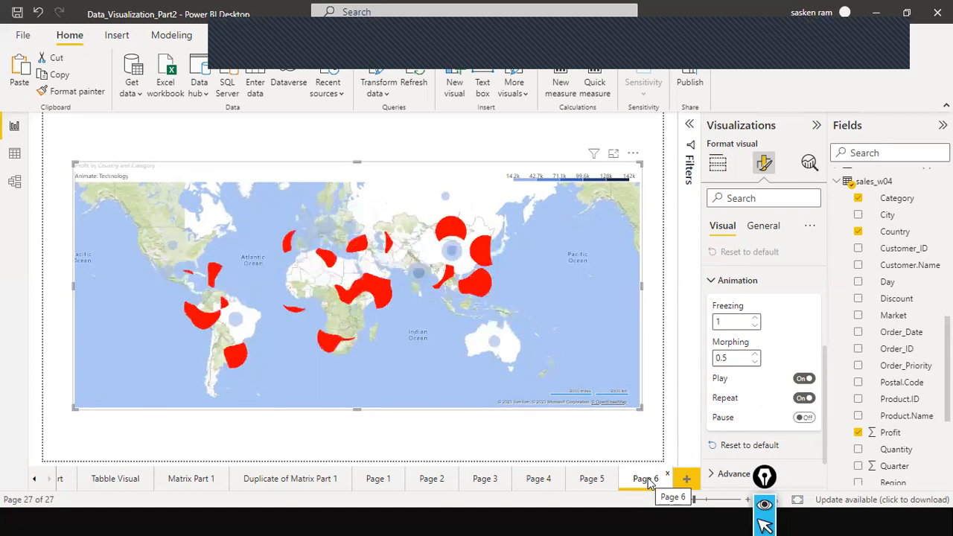
key(alt+Tab)
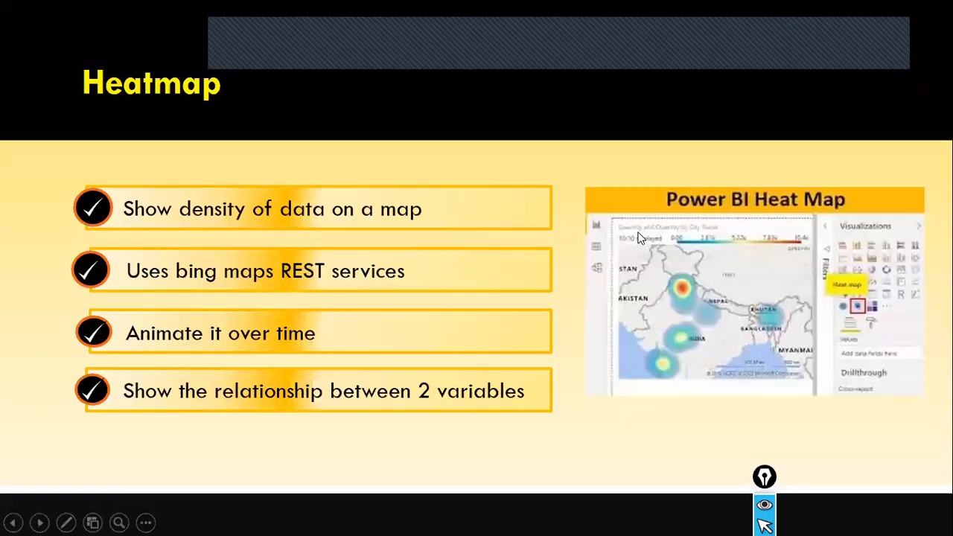
key(Right)
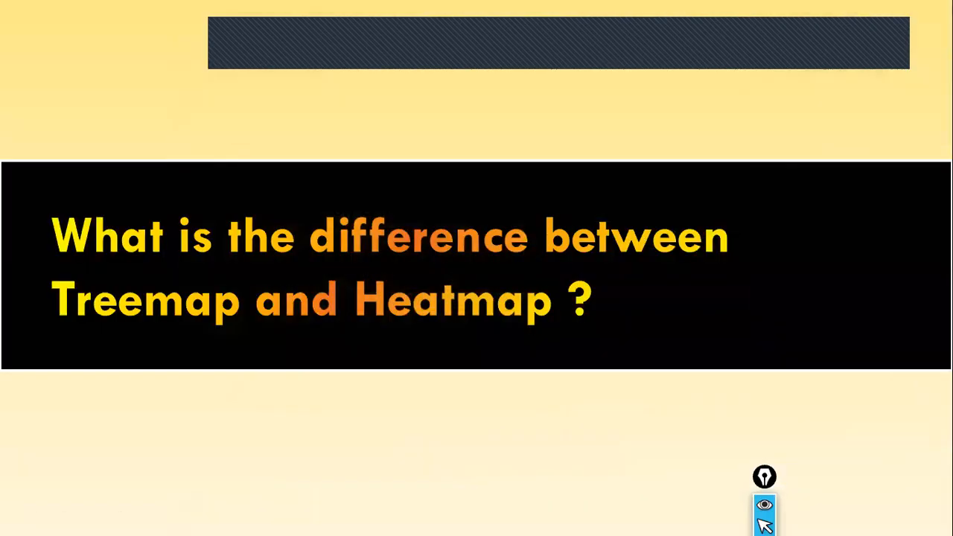